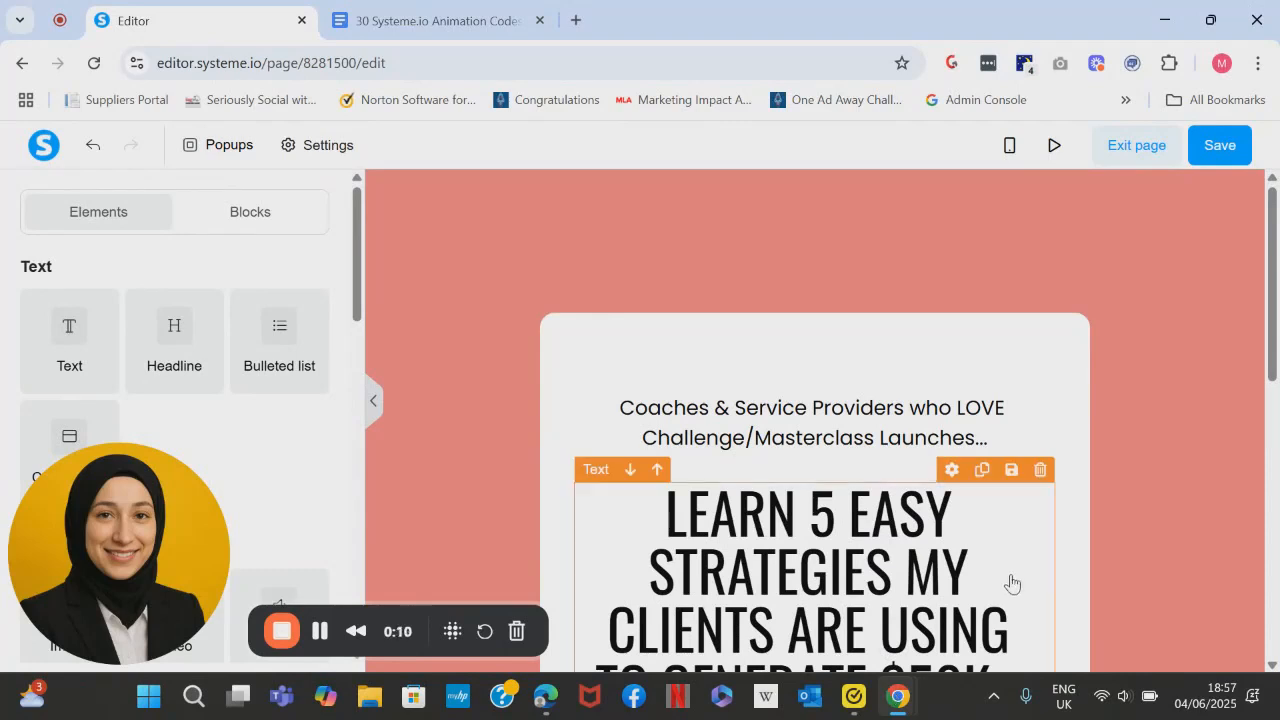
- Add a Raw HTML element directly below the "SEND ME THE VIDEO TRAINING" button
drag(1272, 355, 1277, 476)
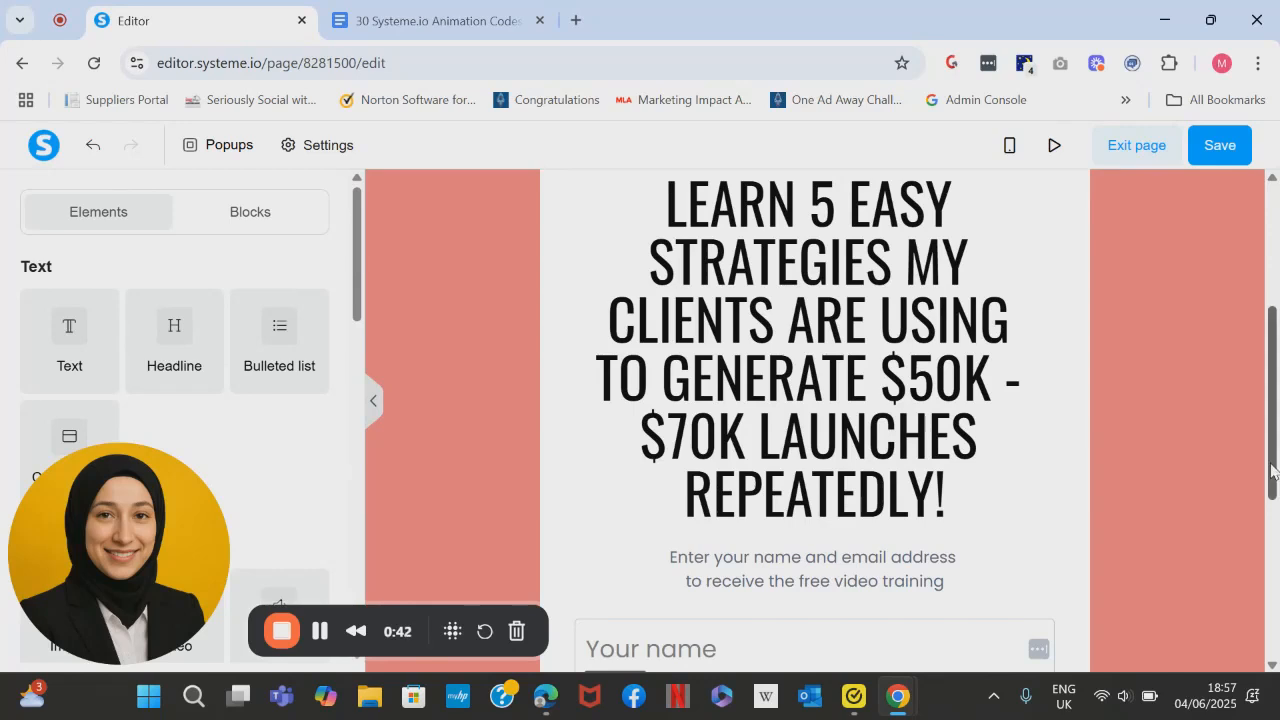
drag(1276, 462, 1274, 516)
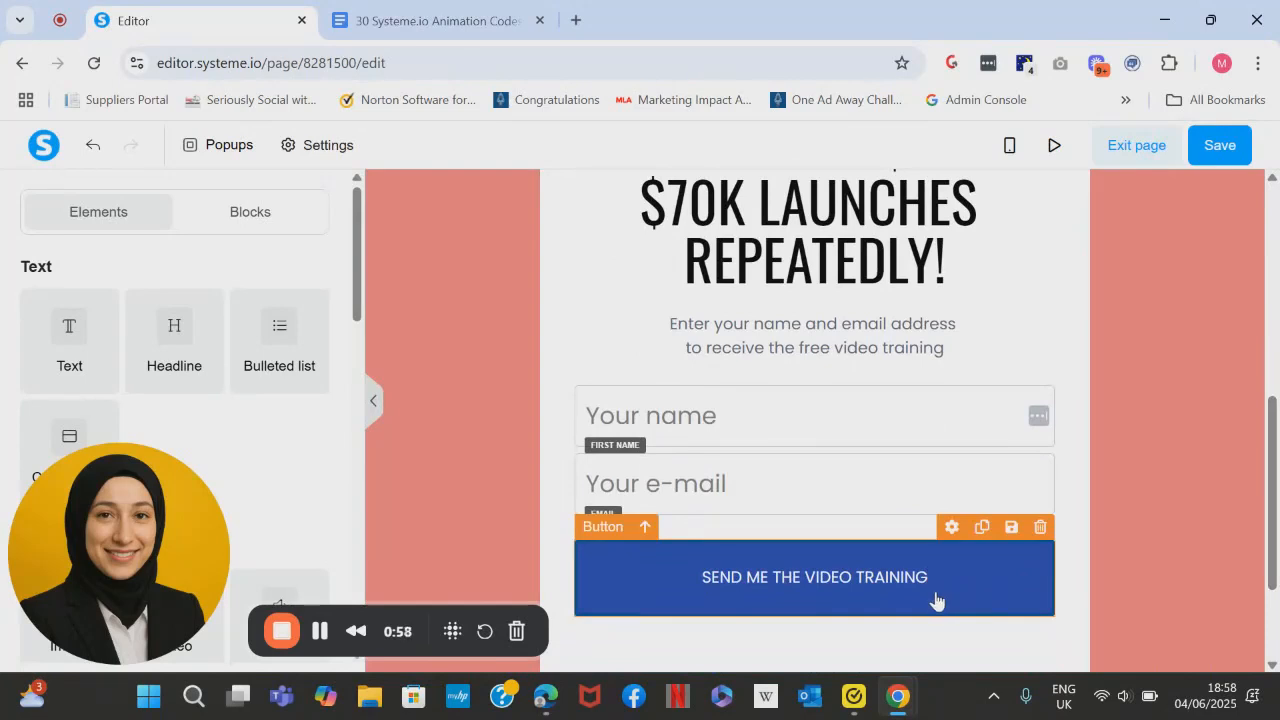
drag(167, 552, 167, 239)
drag(352, 220, 394, 547)
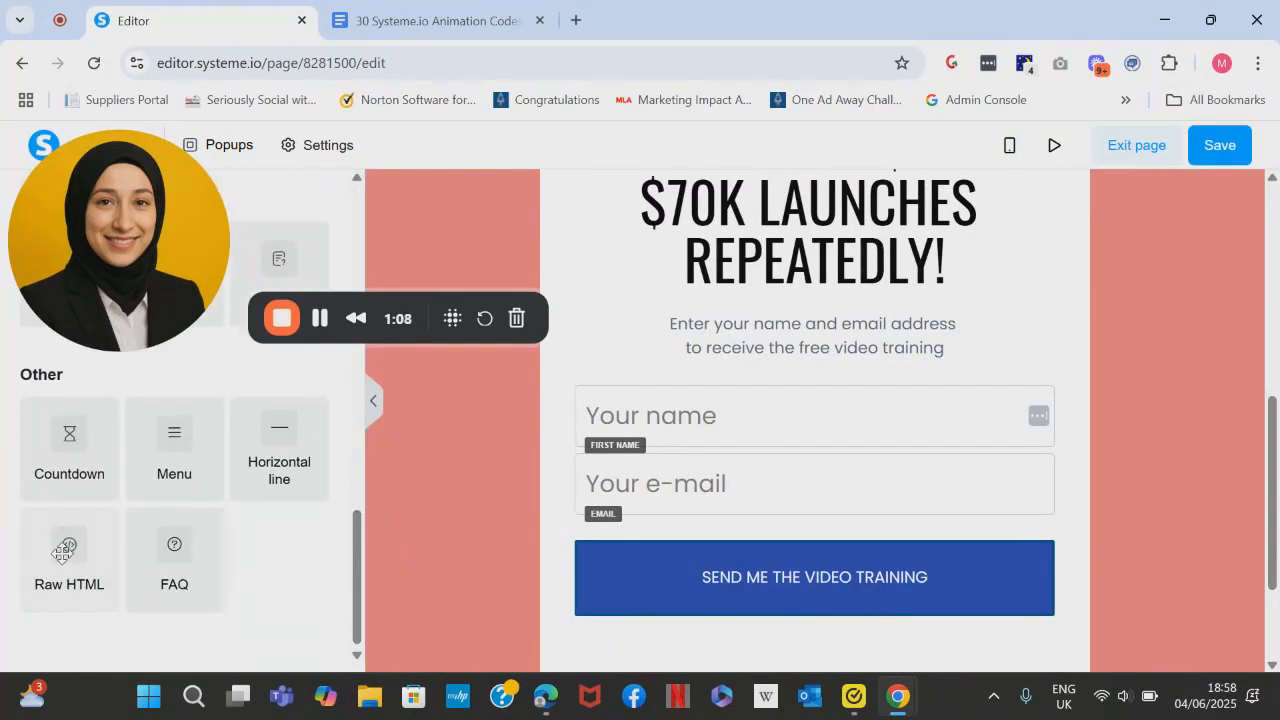
drag(63, 550, 734, 603)
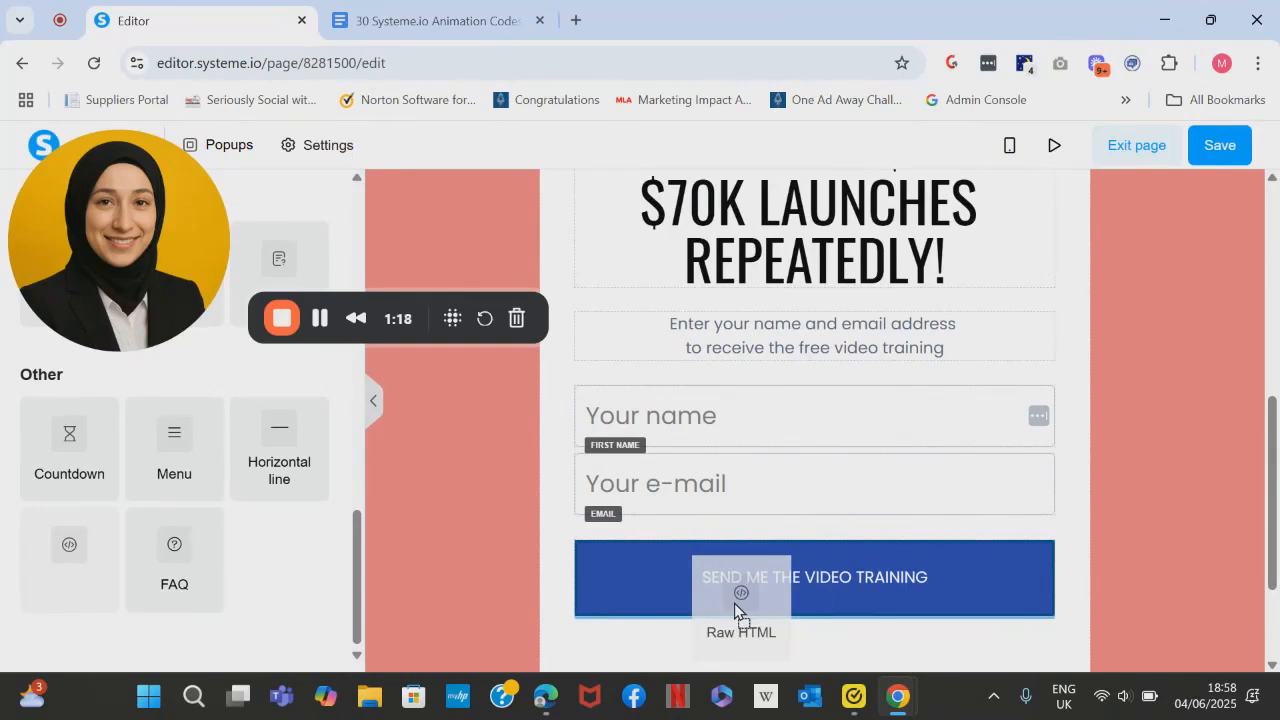
drag(734, 603, 756, 601)
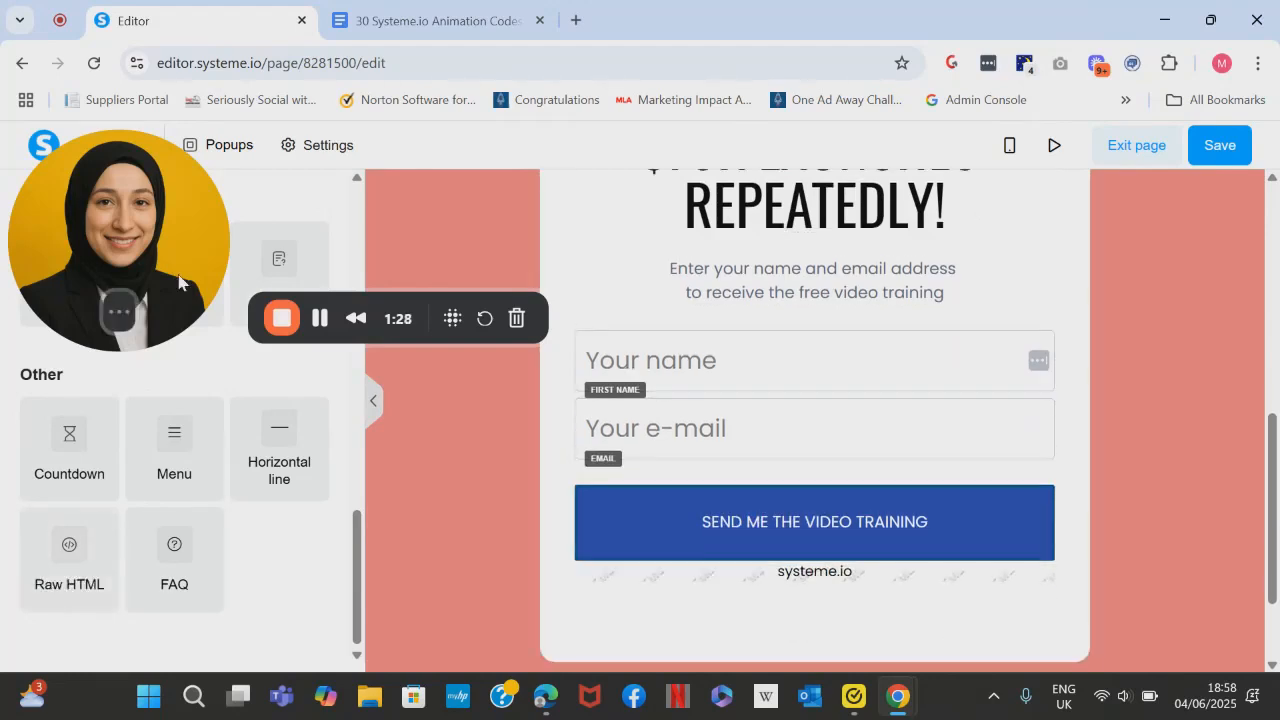
- Open the code of the new Raw HTML element and delete its placeholder heading line
drag(180, 283, 186, 588)
click(771, 572)
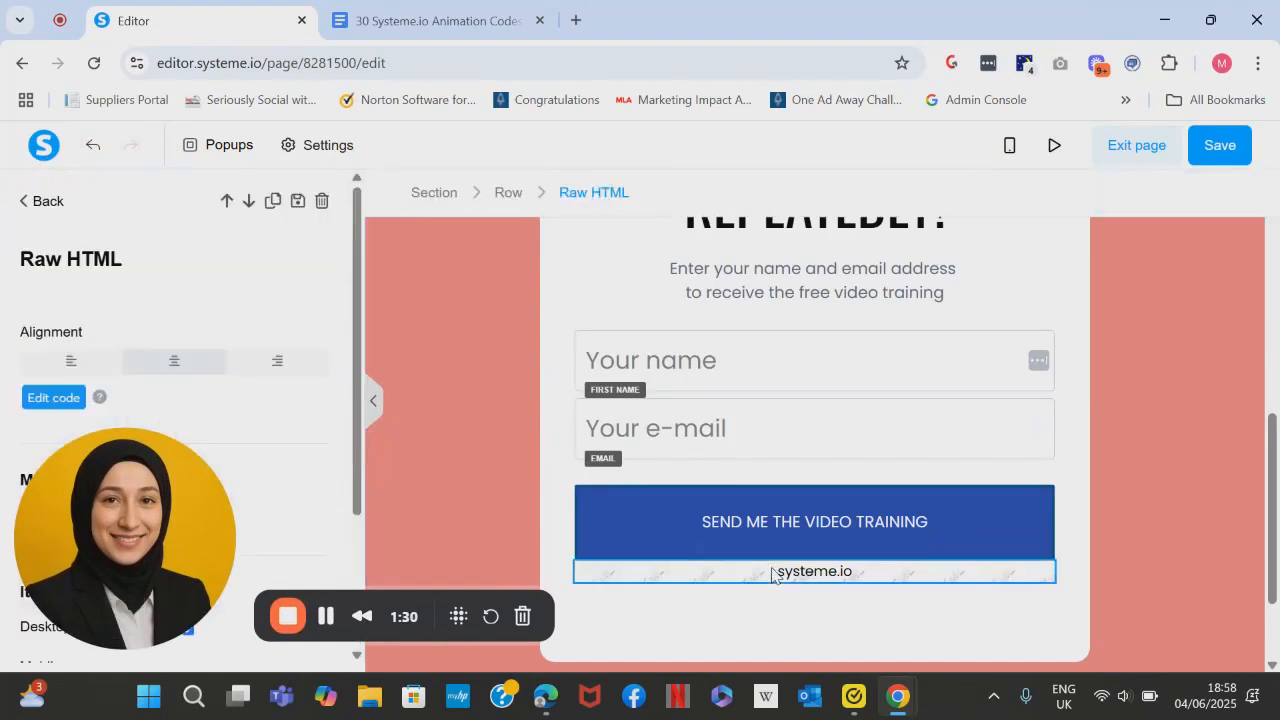
click(54, 398)
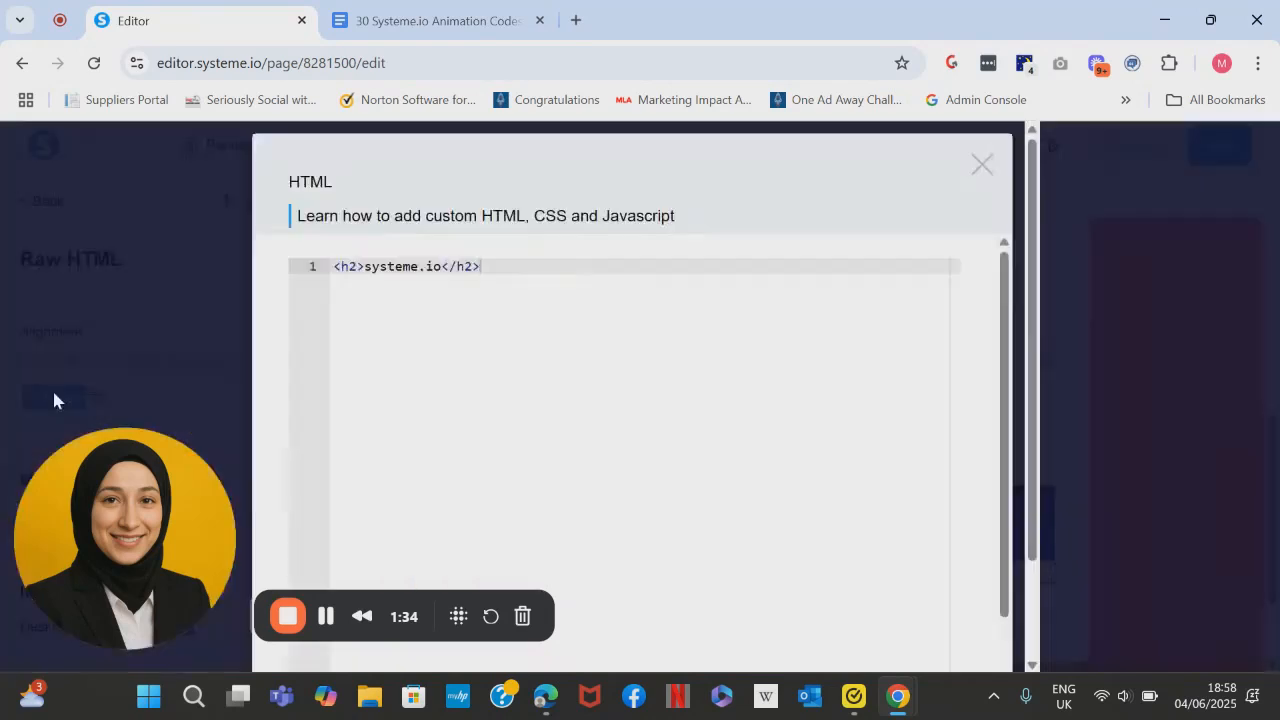
drag(486, 265, 335, 272)
key(BackSpace)
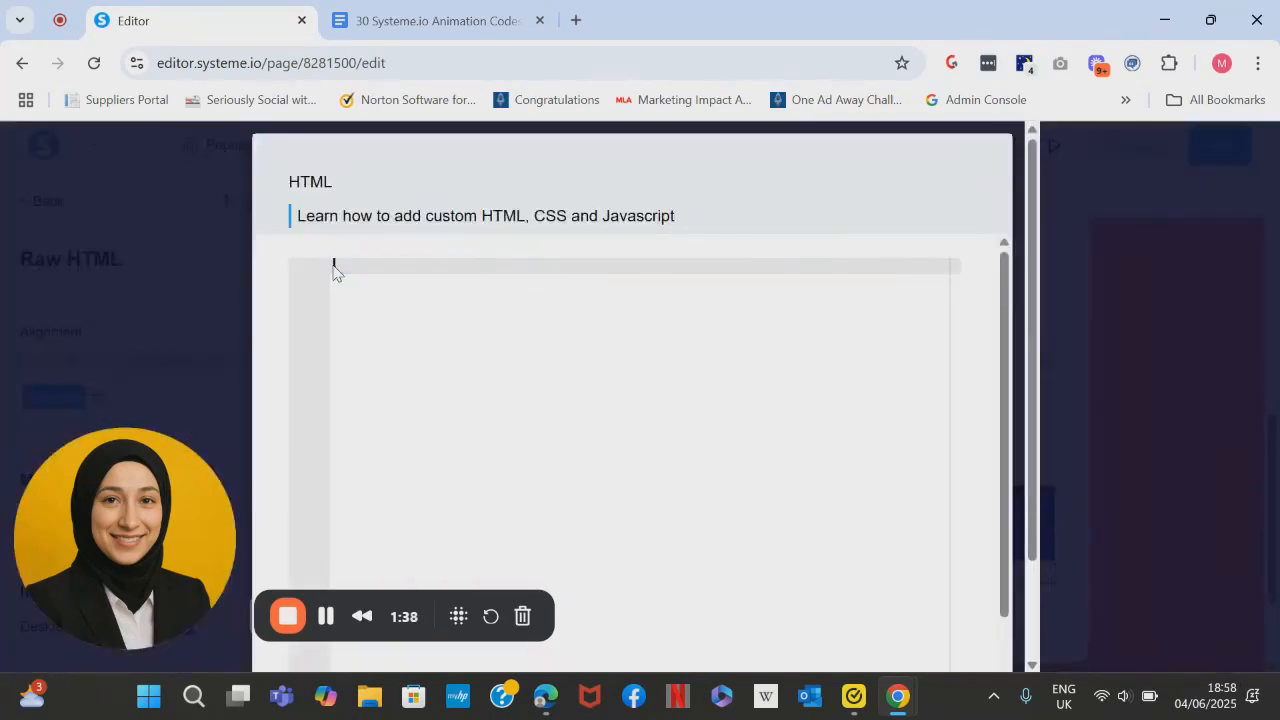
- Switch to the "30 Systeme.io Animation Codes" document and copy the full style code of Animation #7: Floating Button
click(473, 12)
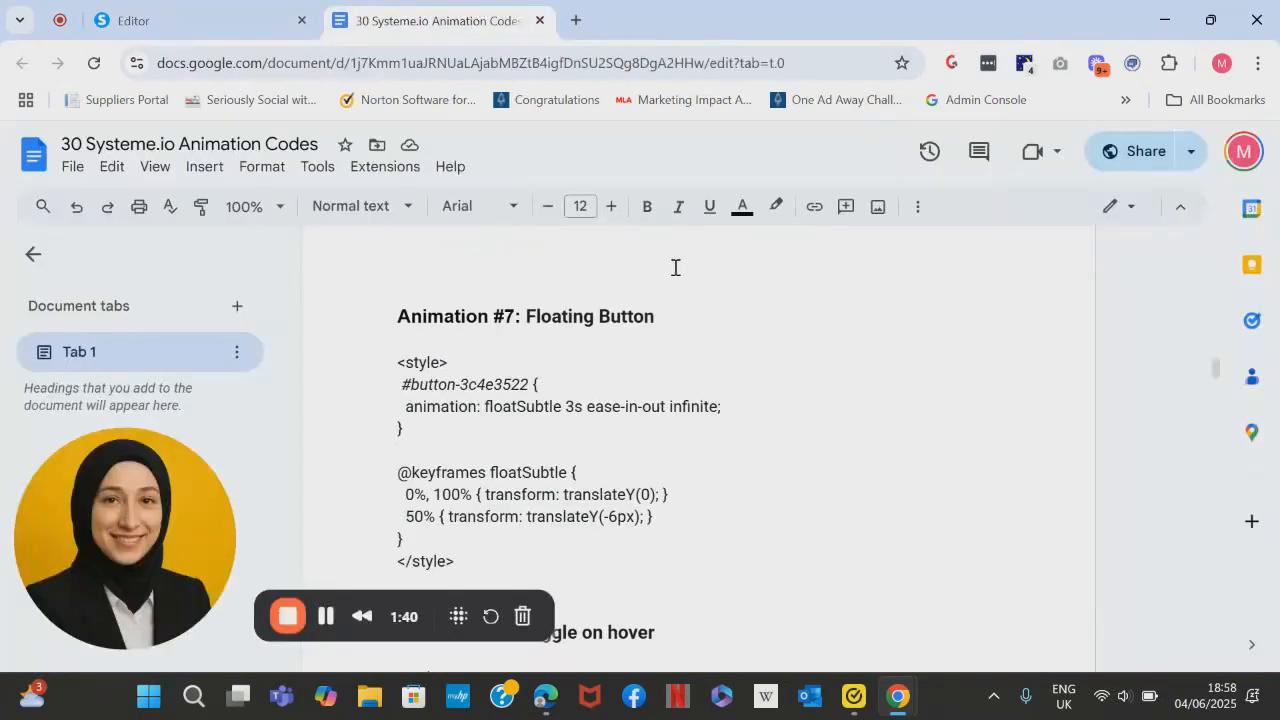
scroll(680, 364, down, 1)
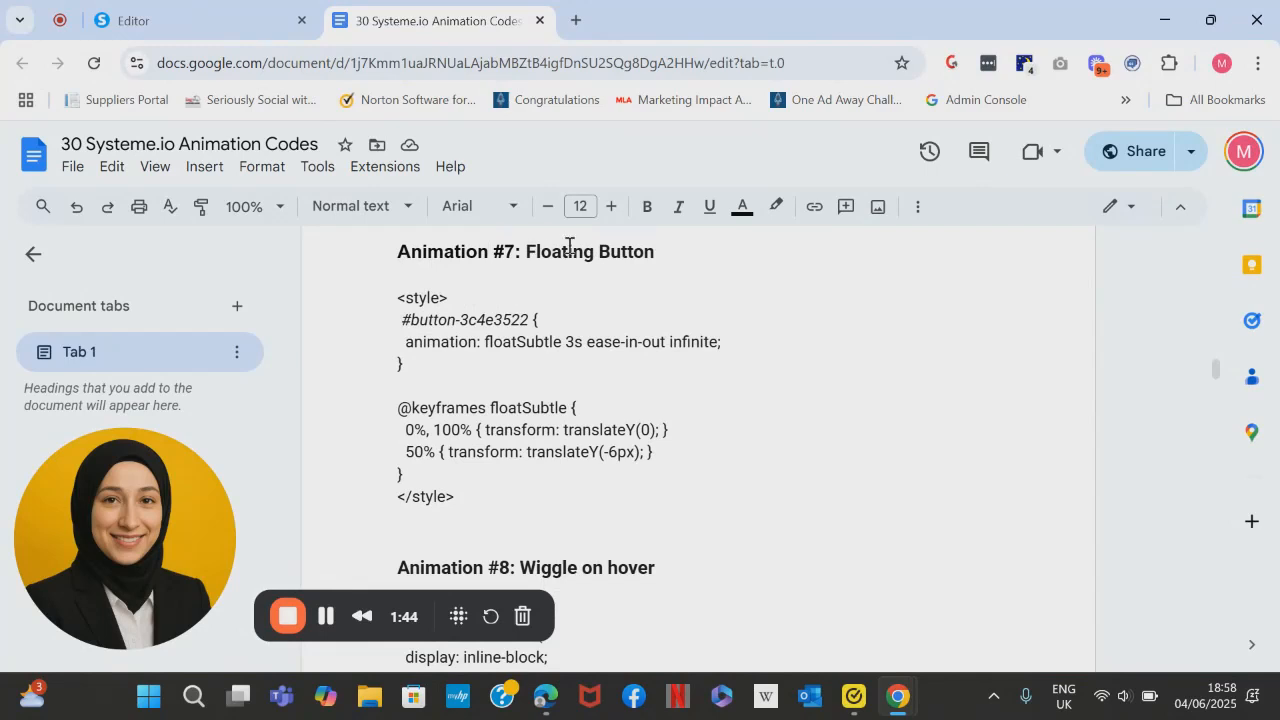
drag(392, 298, 504, 497)
key(ctrl+c)
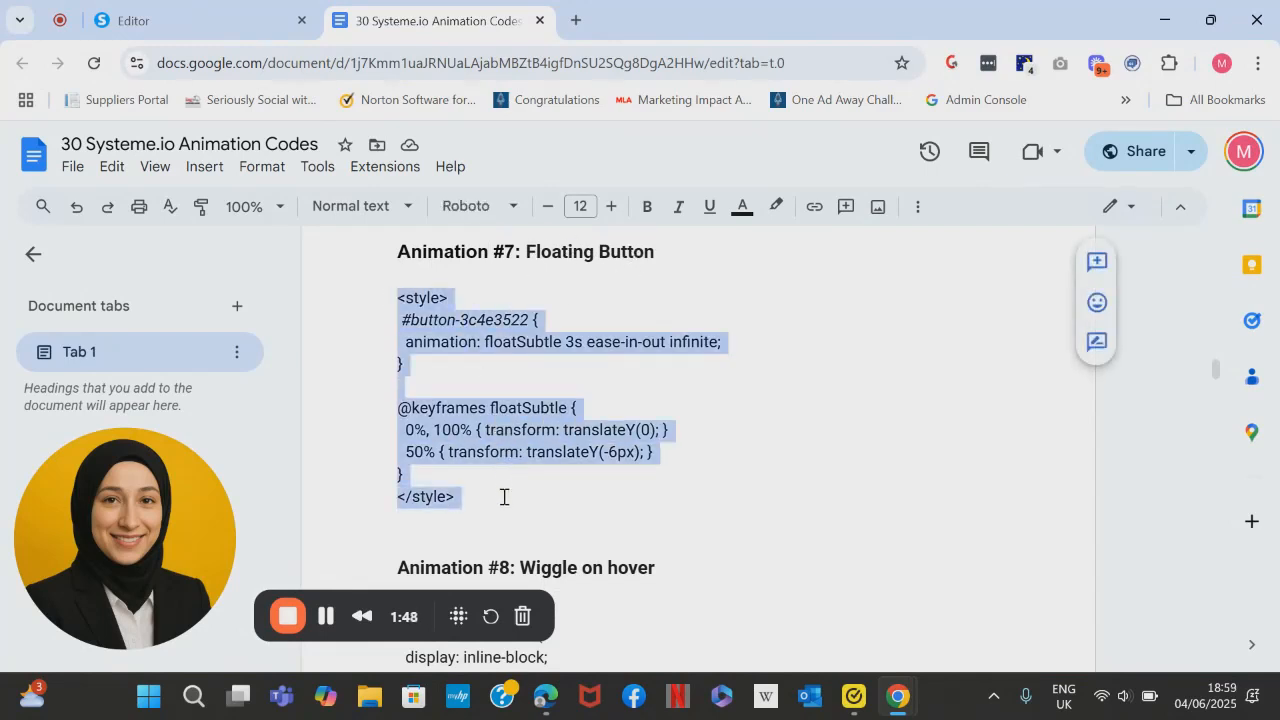
- Return to the Systeme.io editor, paste the floating button code into the empty HTML editor and save it
click(157, 37)
click(369, 257)
key(ctrl+v)
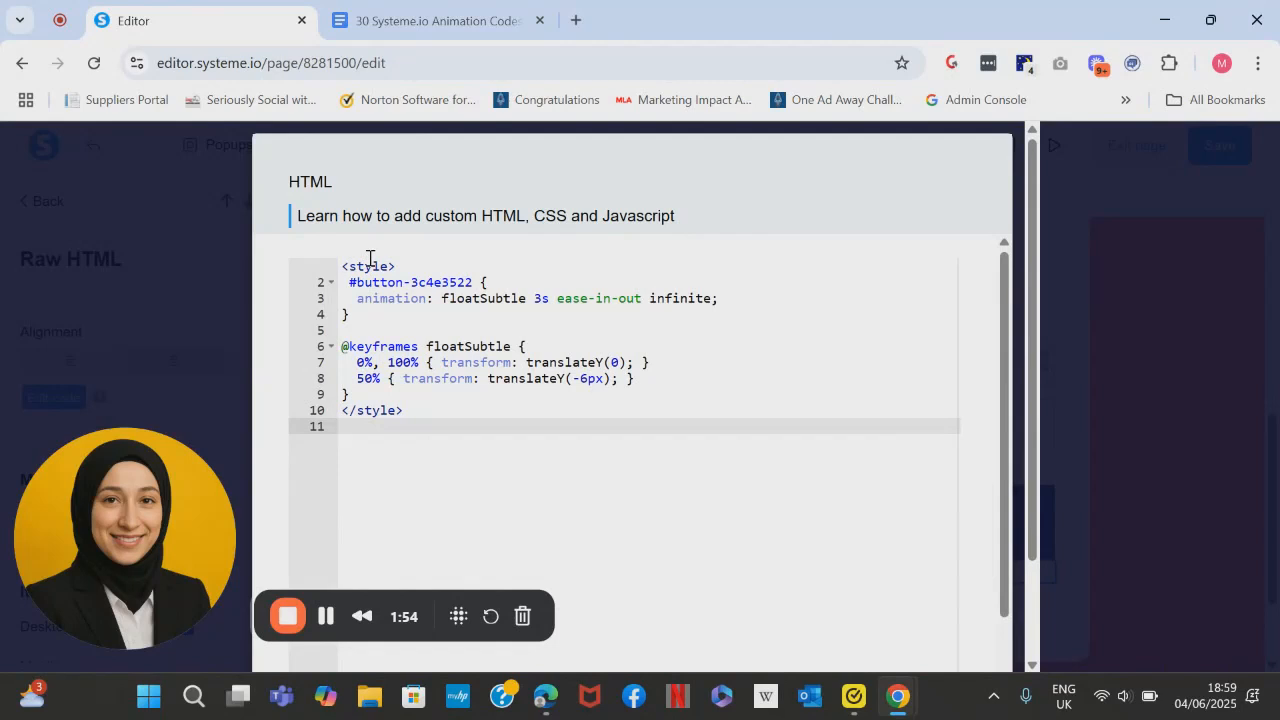
drag(474, 283, 358, 282)
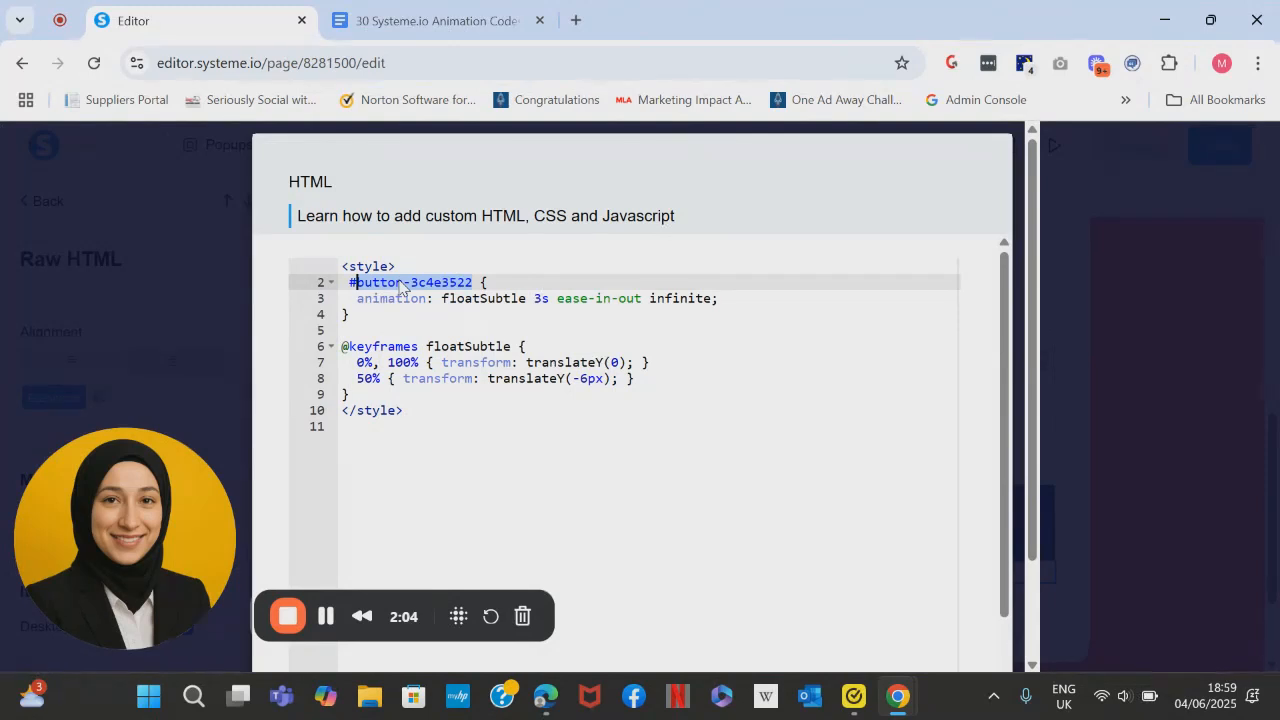
scroll(1006, 634, down, 2)
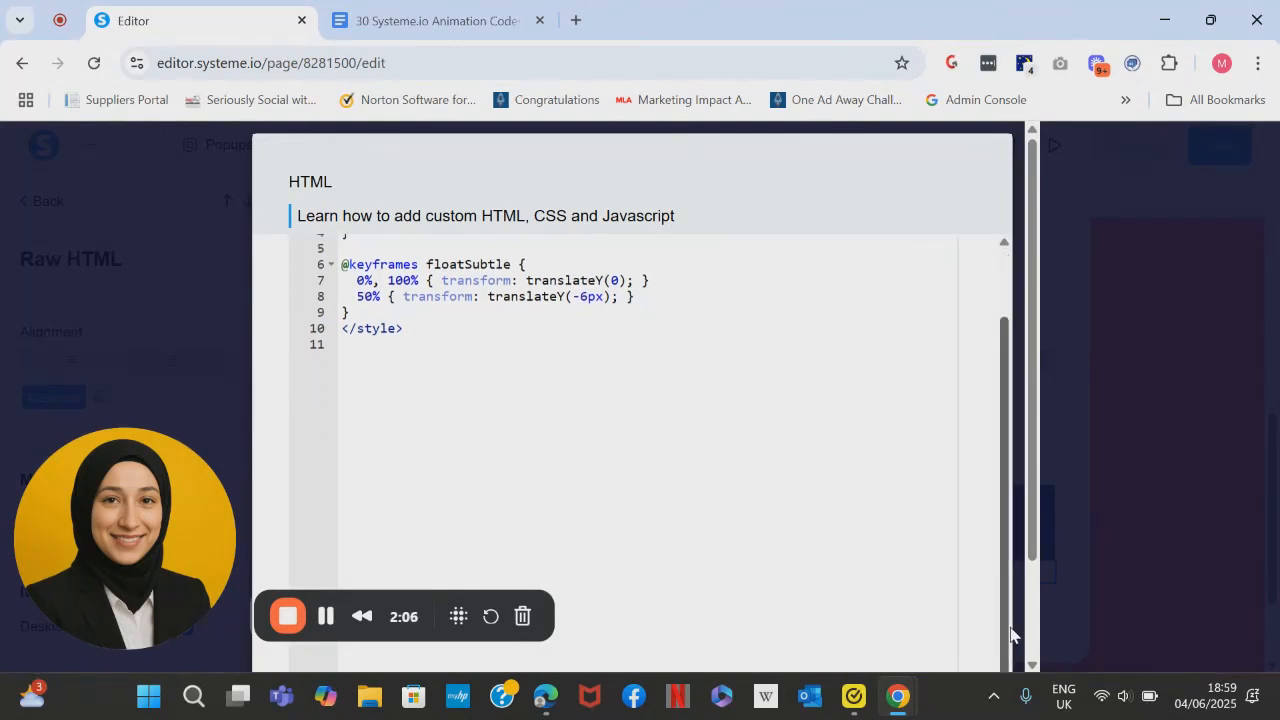
scroll(1010, 634, down, 2)
click(963, 623)
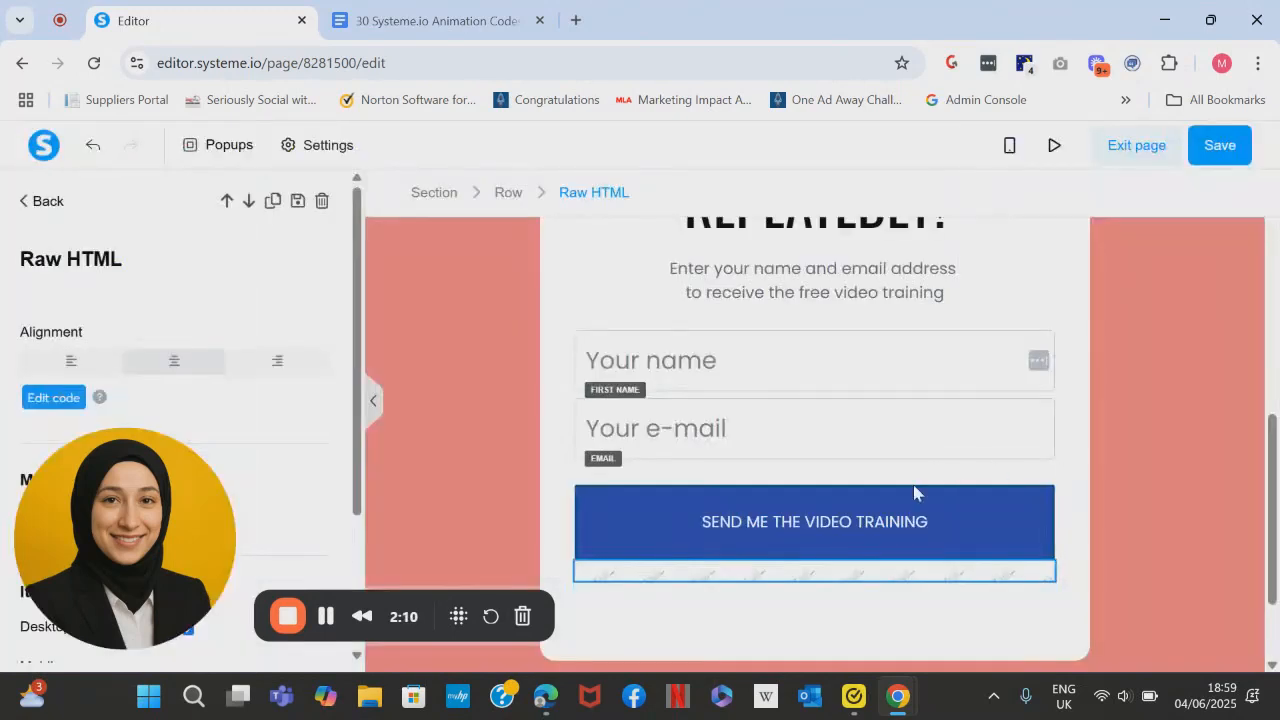
- Copy the ID attribute from the settings of the "SEND ME THE VIDEO TRAINING" button
click(961, 497)
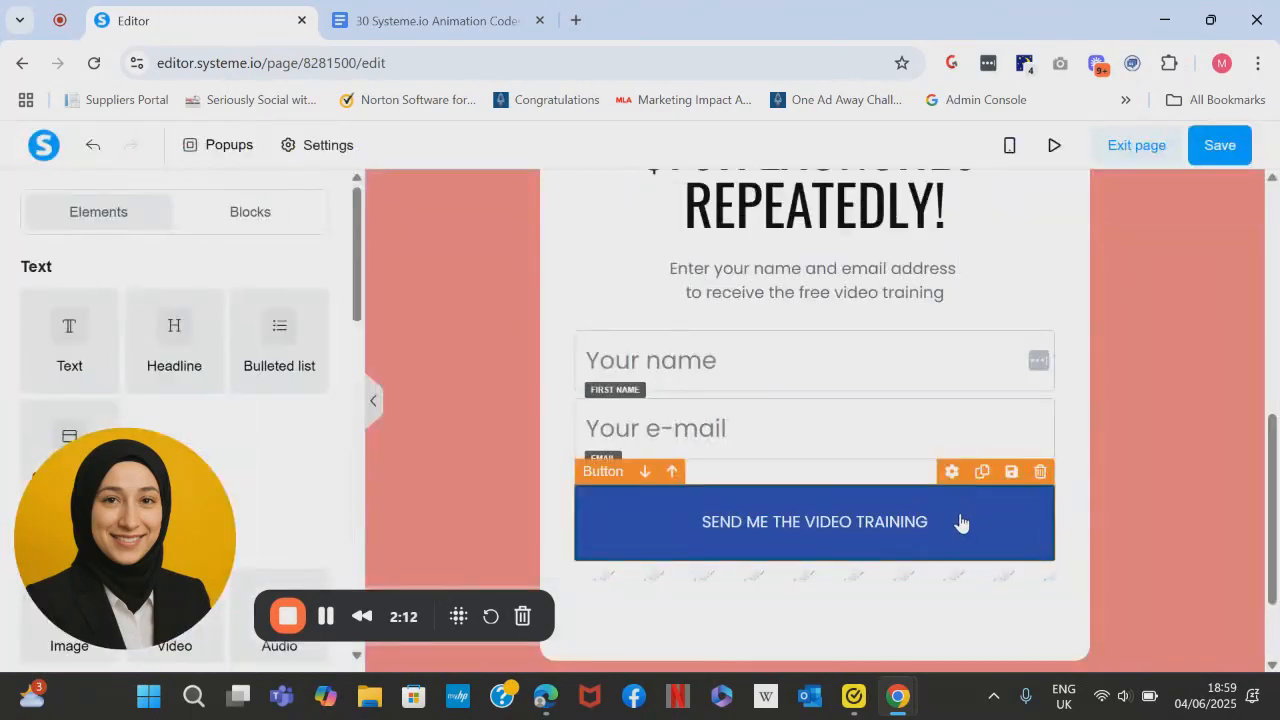
click(961, 522)
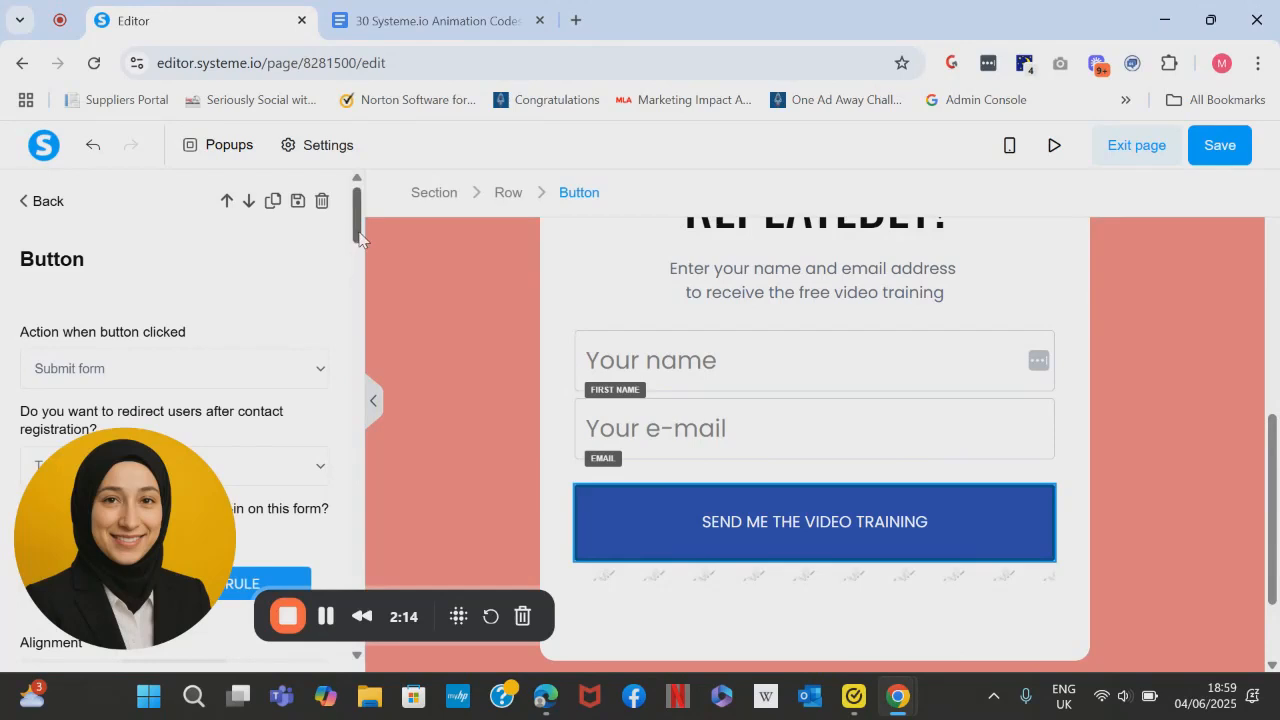
scroll(360, 390, down, 5)
scroll(365, 392, down, 10)
drag(93, 544, 87, 245)
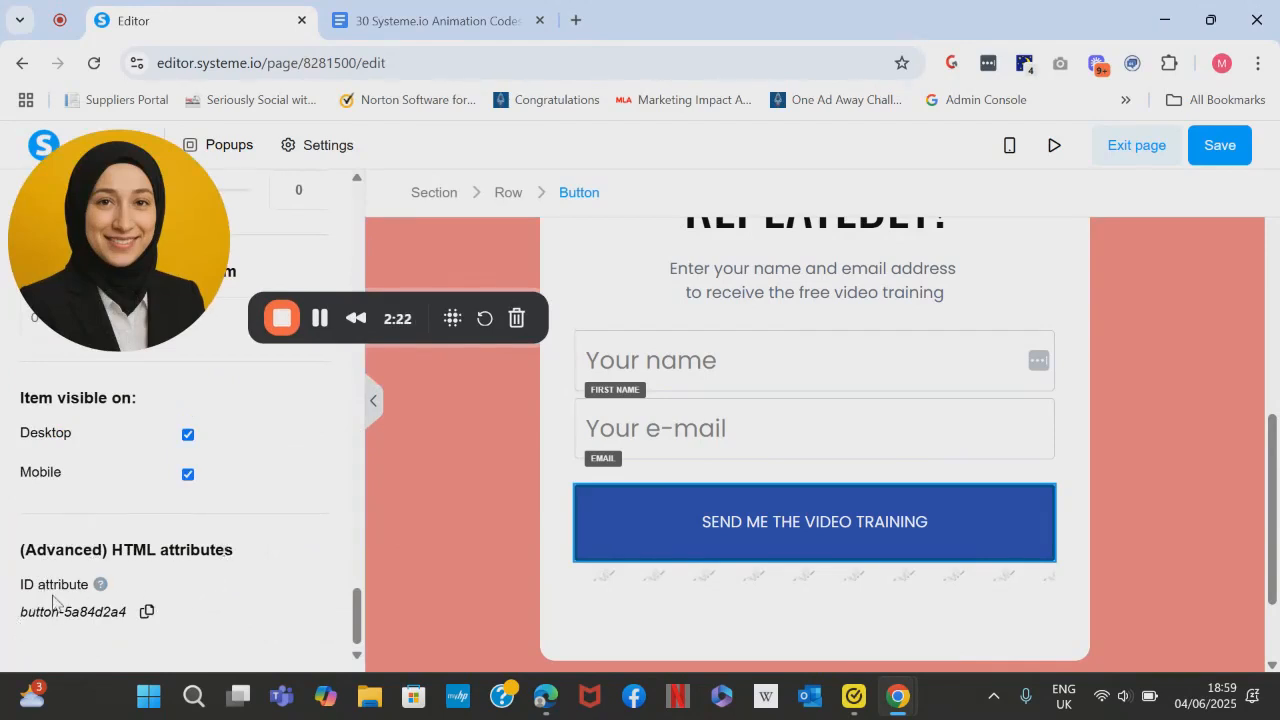
drag(15, 614, 128, 610)
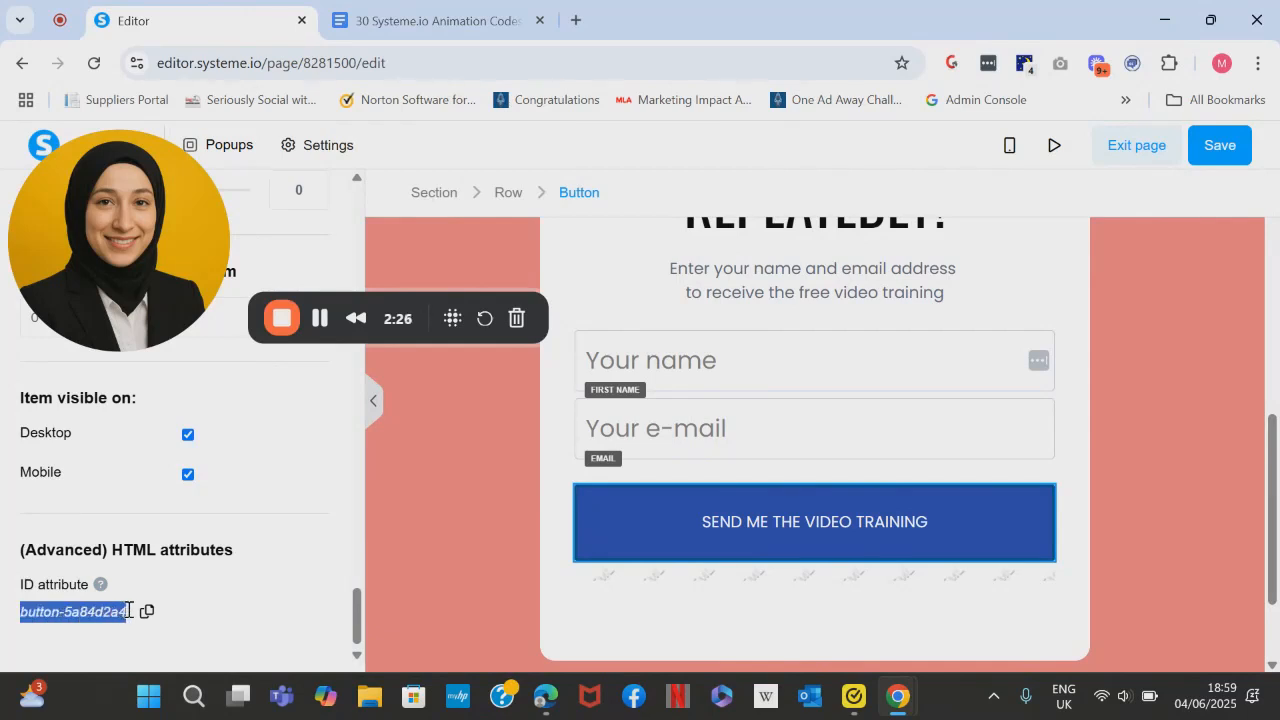
click(147, 611)
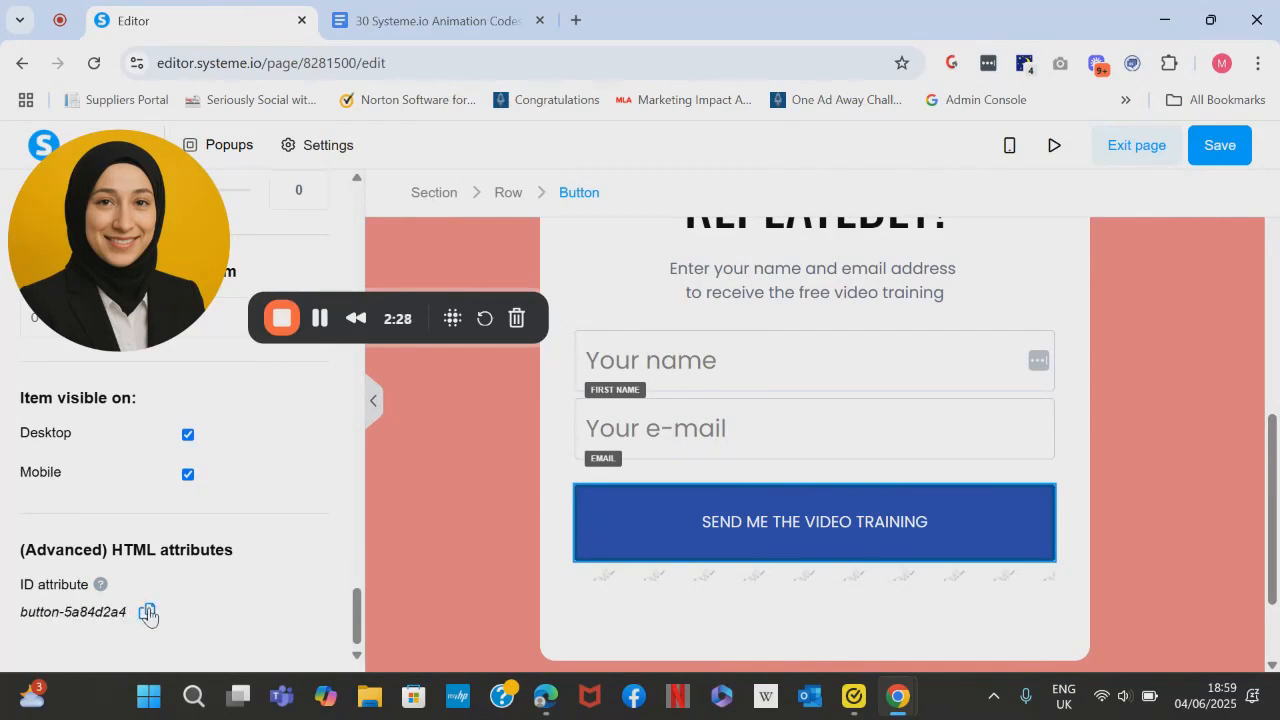
- Reopen the Raw HTML element's code and replace the button ID after the # with button-5a84d2a4
click(748, 582)
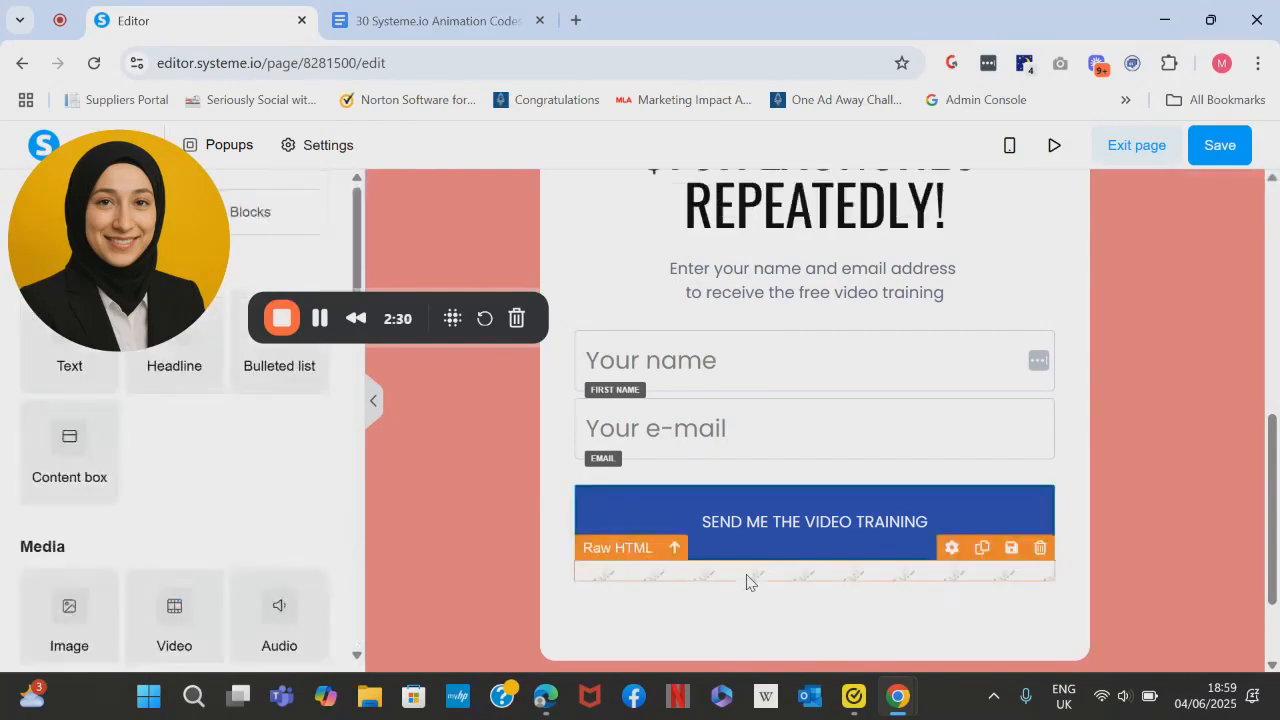
click(748, 582)
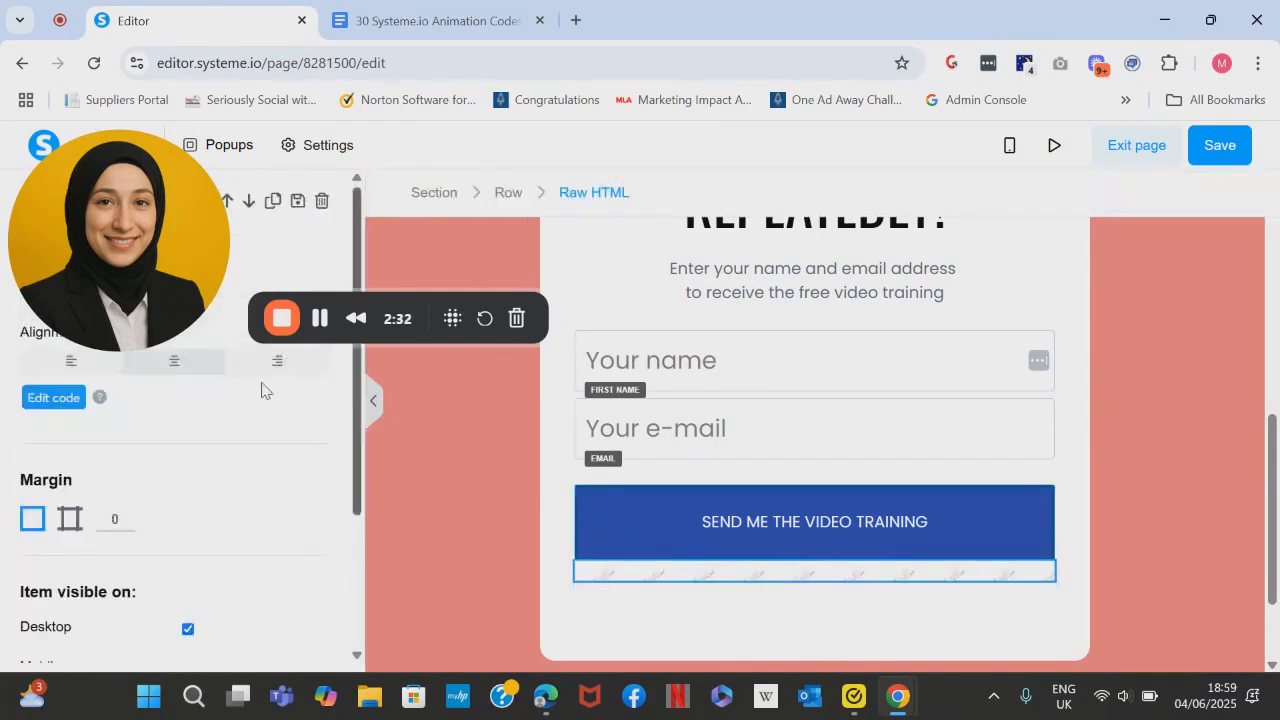
drag(96, 261, 108, 623)
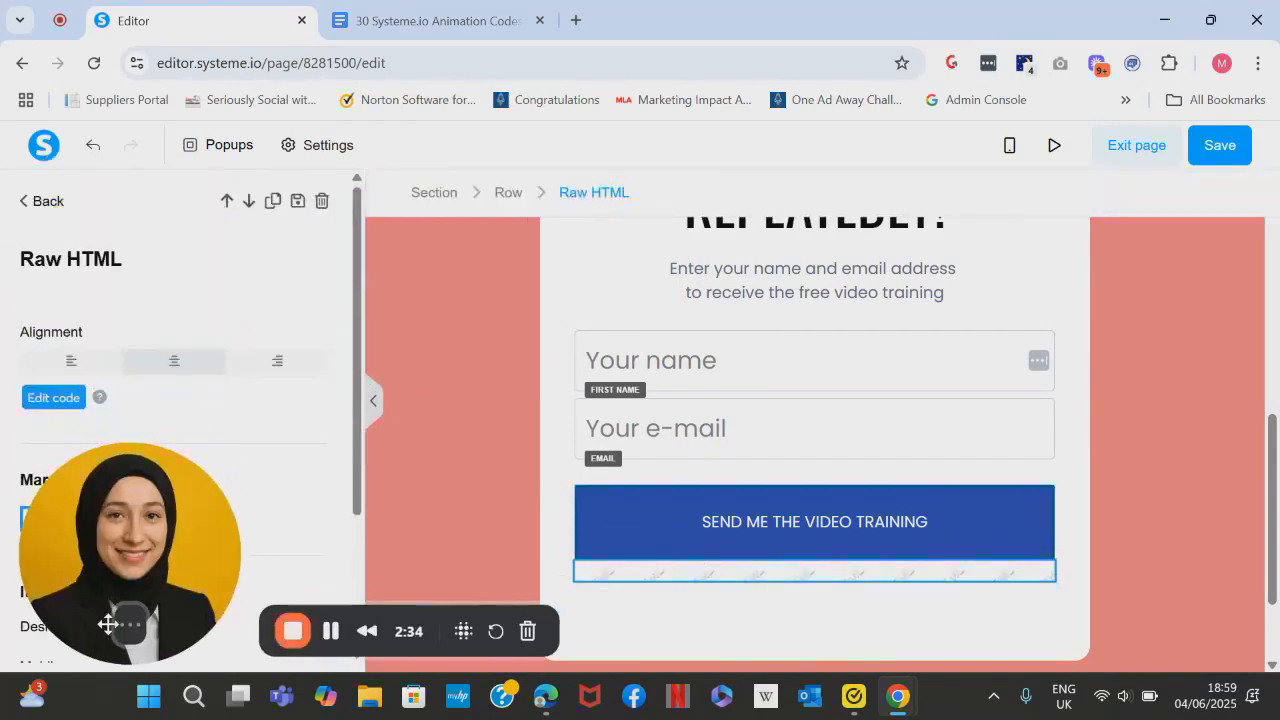
click(46, 403)
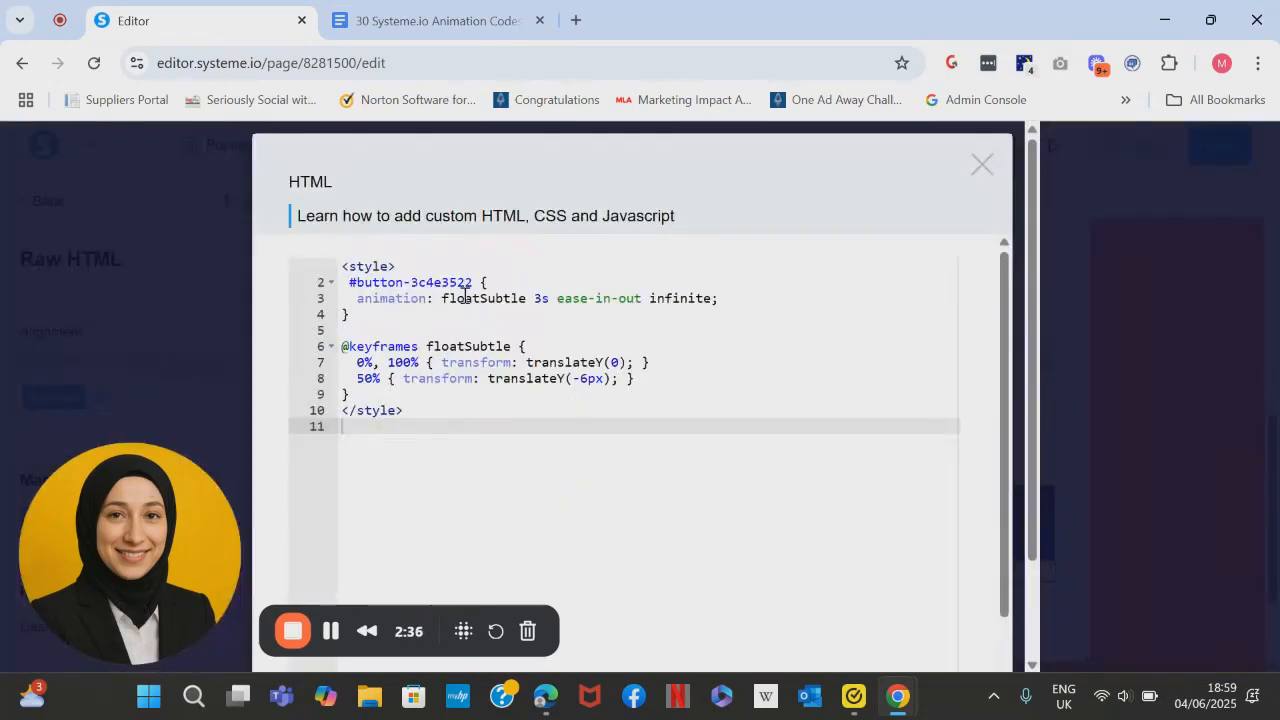
drag(472, 282, 357, 281)
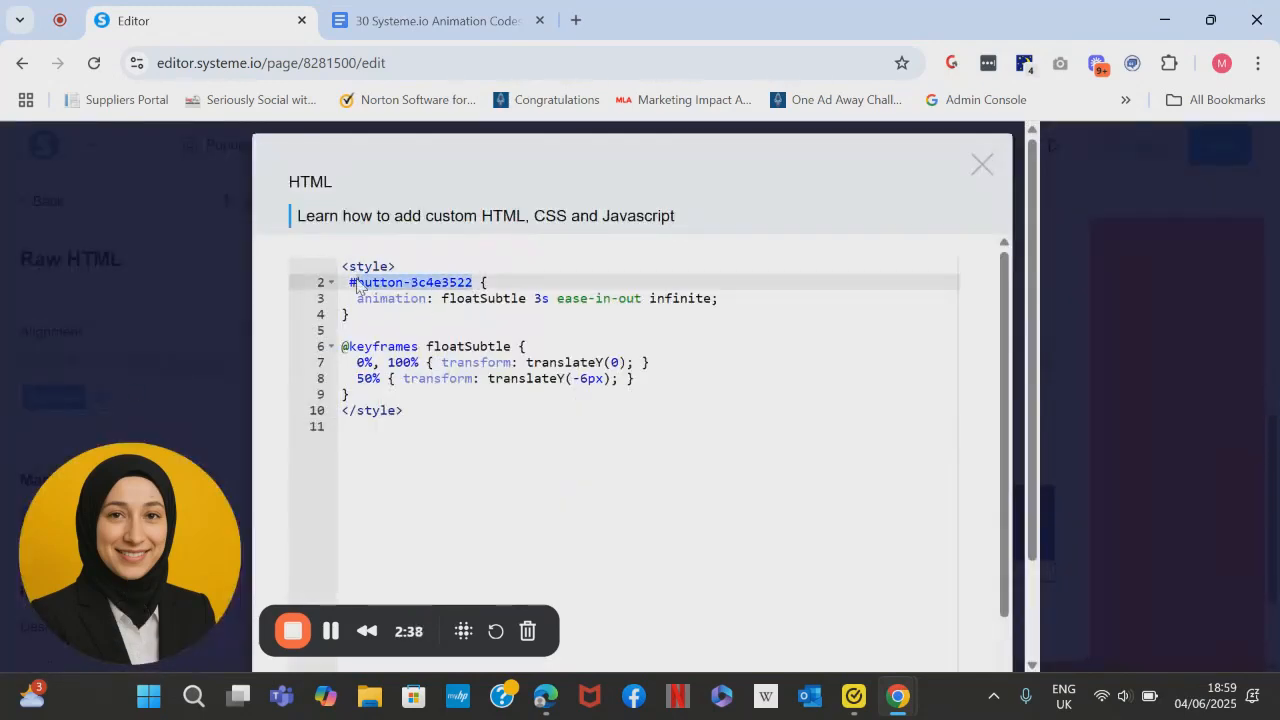
key(BackSpace)
key(ctrl+v)
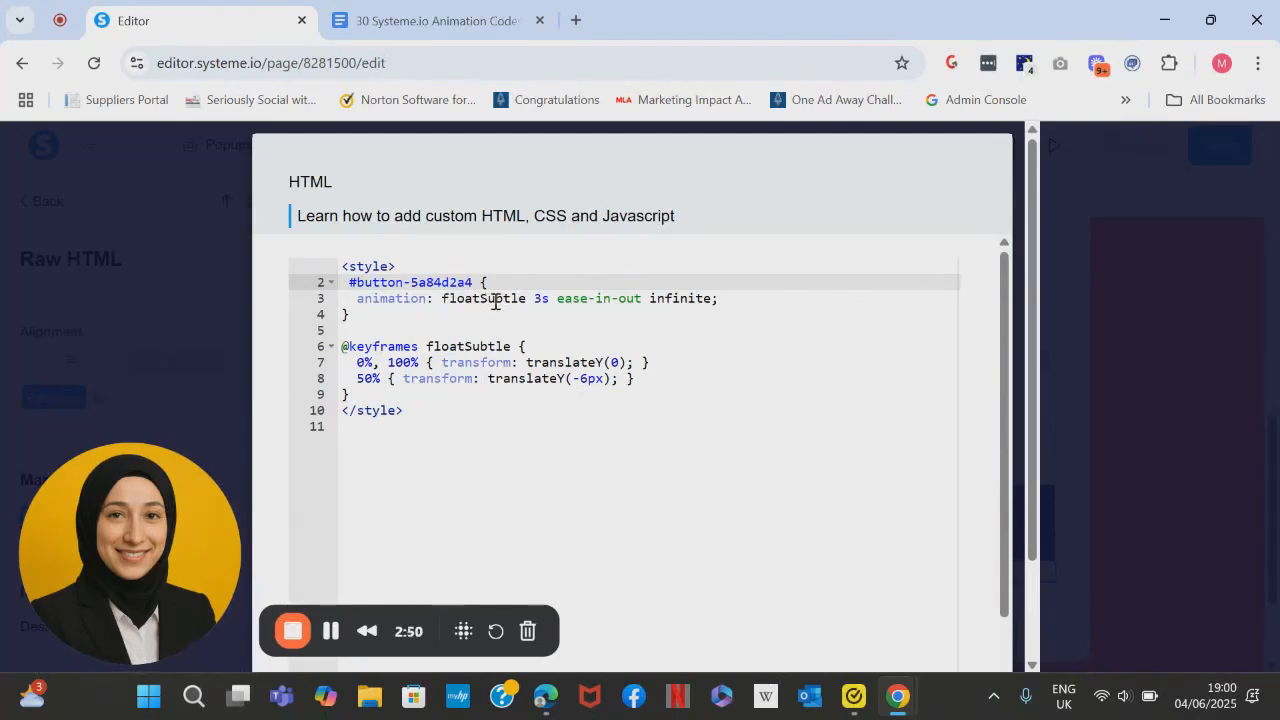
- Review the animation's duration setting and the rest of the code, and save the HTML changes
drag(530, 300, 549, 300)
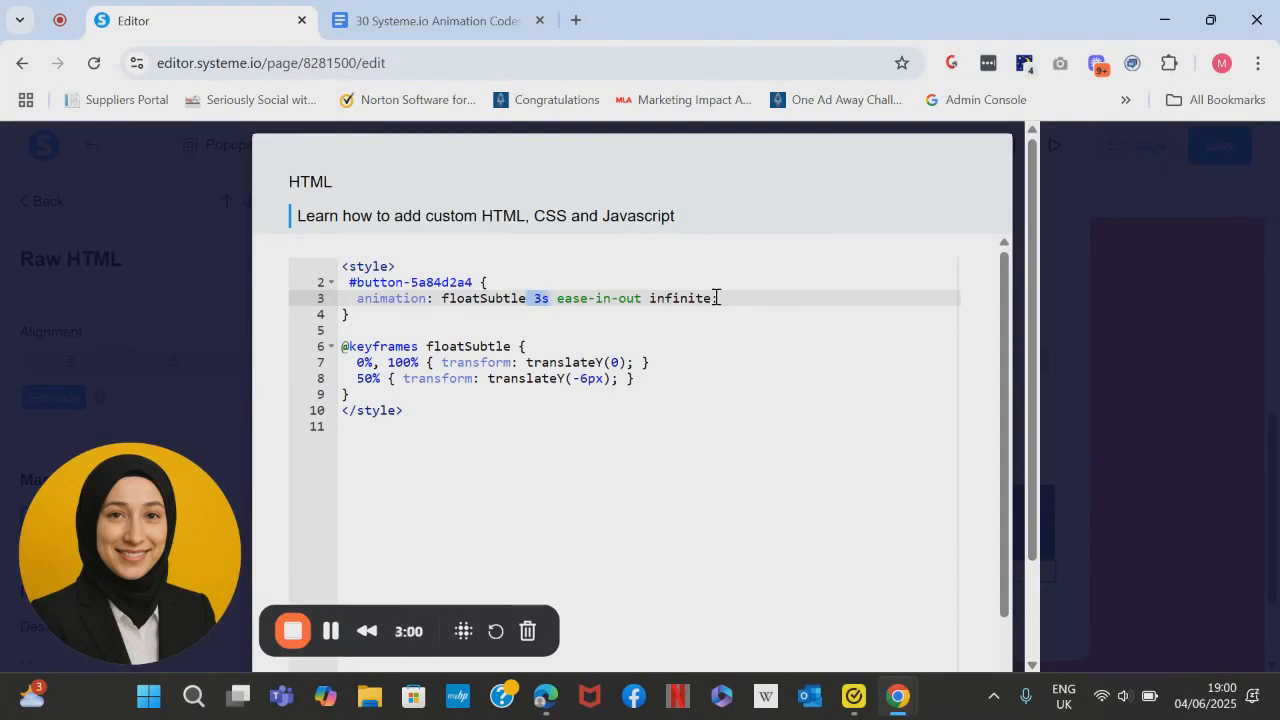
click(709, 328)
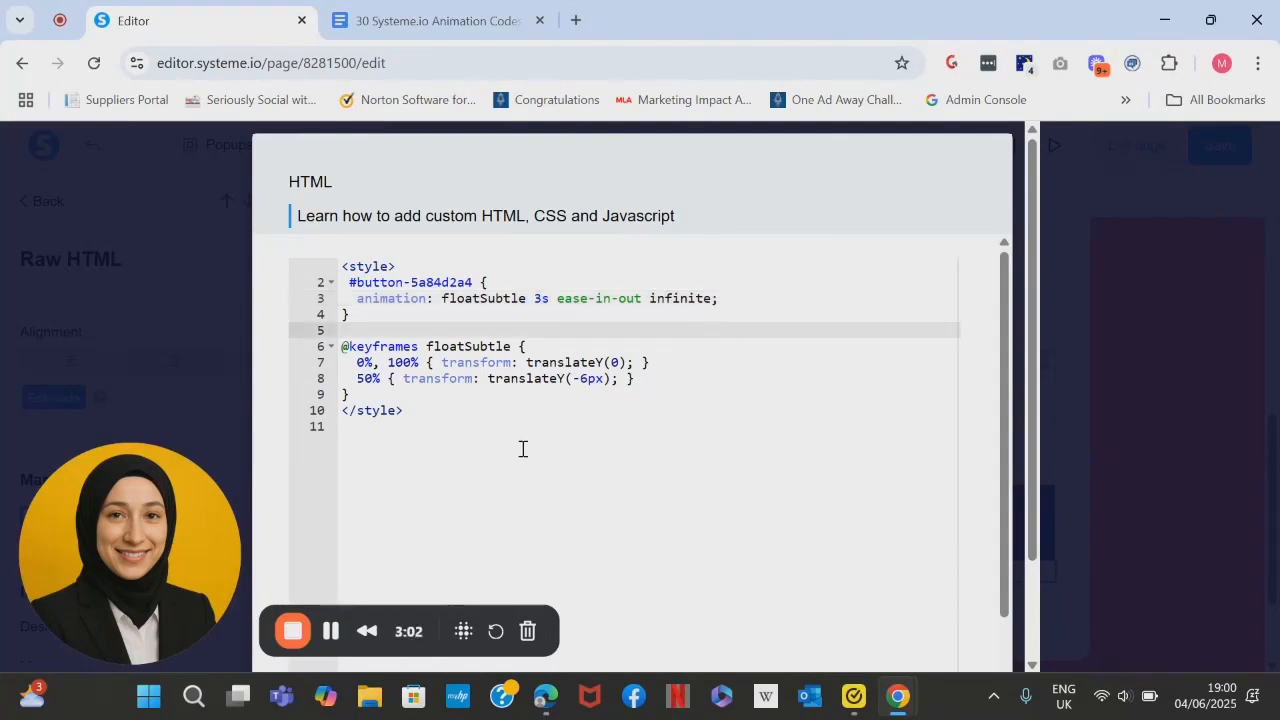
scroll(989, 598, down, 2)
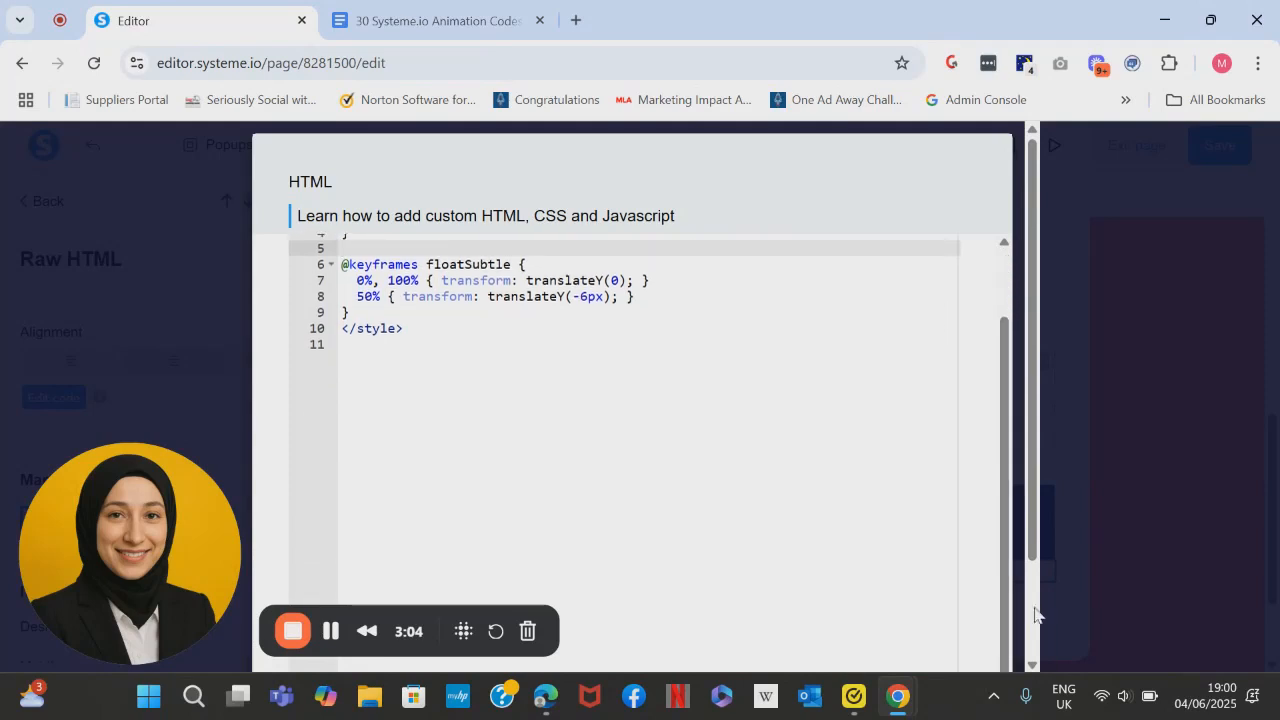
scroll(1037, 614, down, 2)
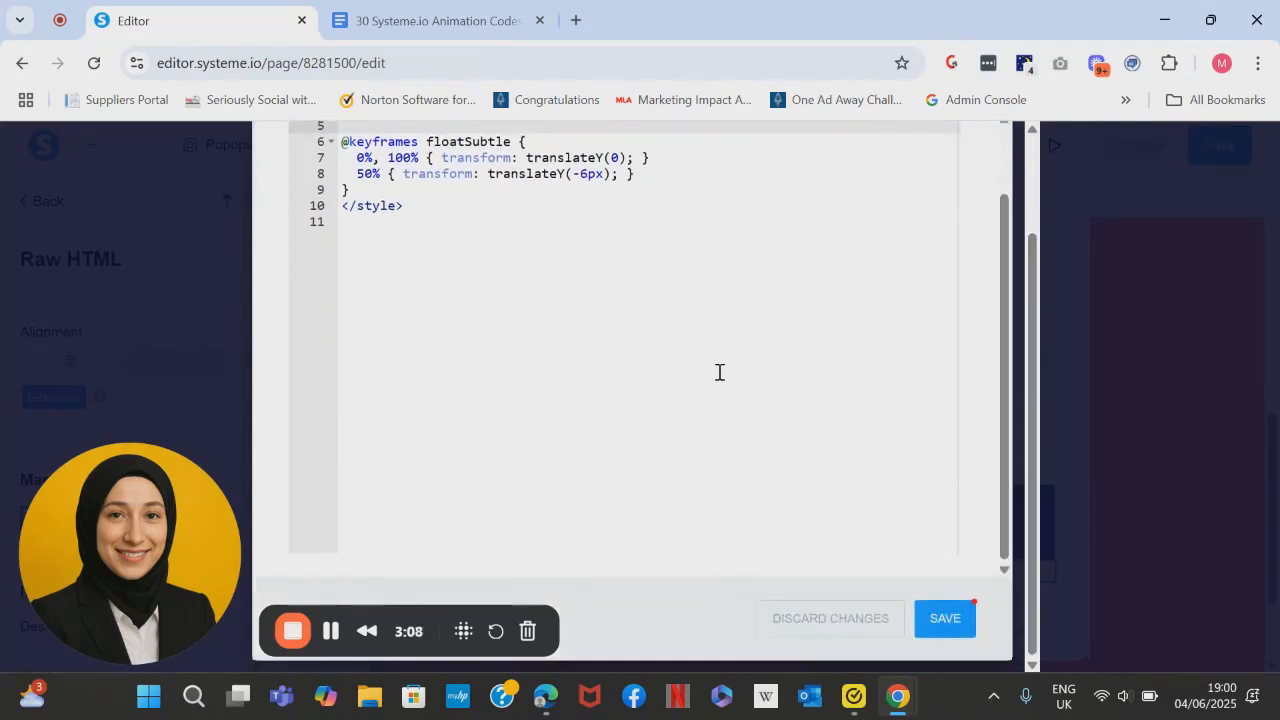
scroll(1034, 270, up, 1)
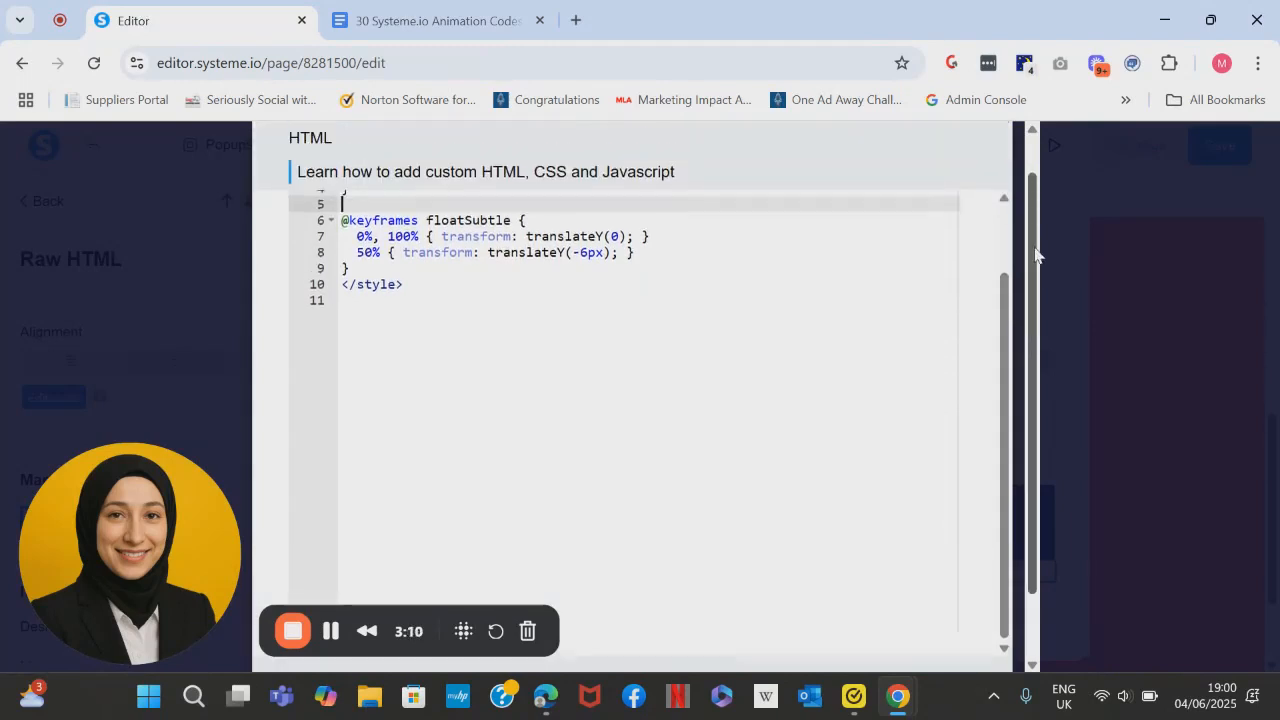
click(716, 328)
drag(1006, 331, 1000, 245)
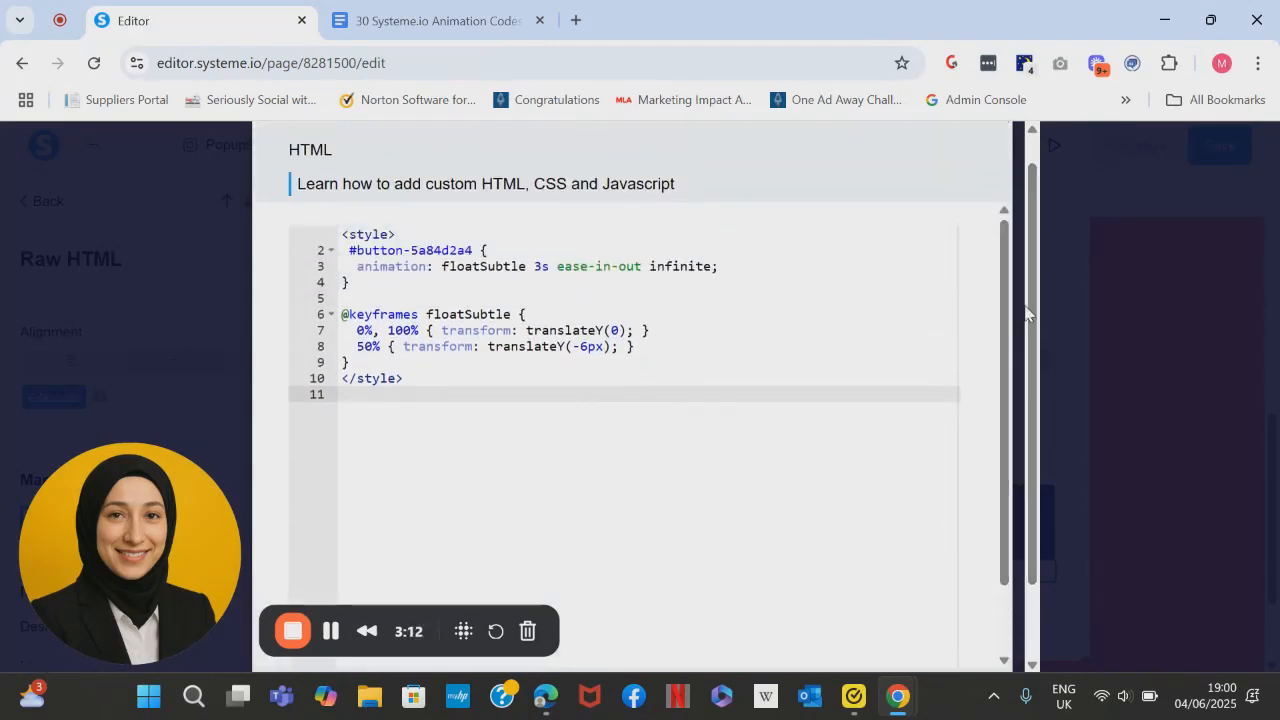
drag(1034, 323, 1046, 428)
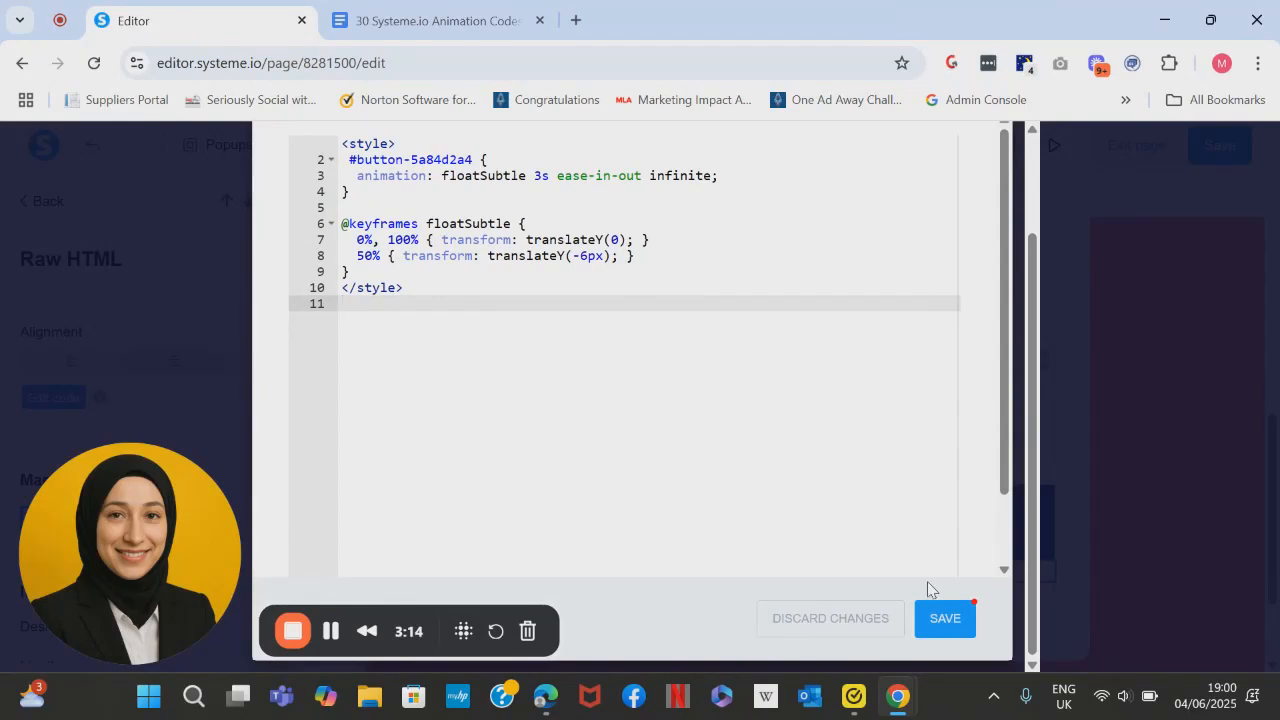
click(946, 618)
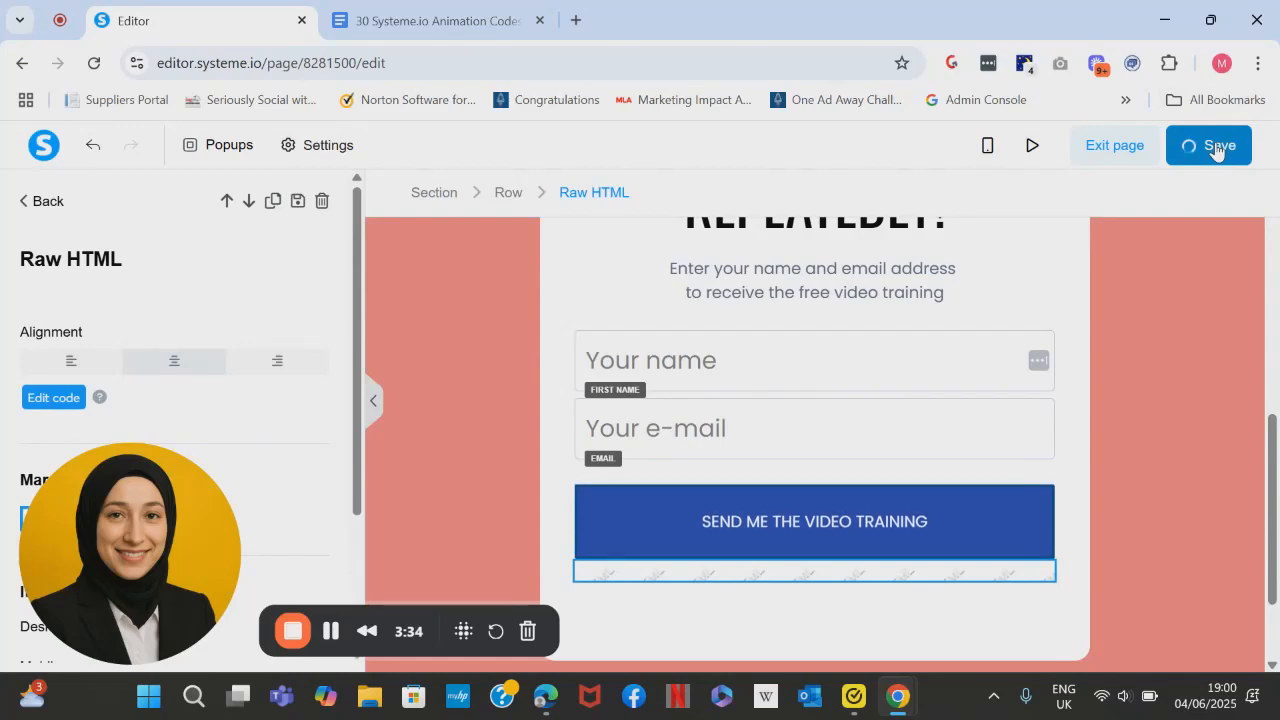
- Preview the squeeze page and examine the animation of the "SEND ME THE VIDEO TRAINING" button
click(1055, 147)
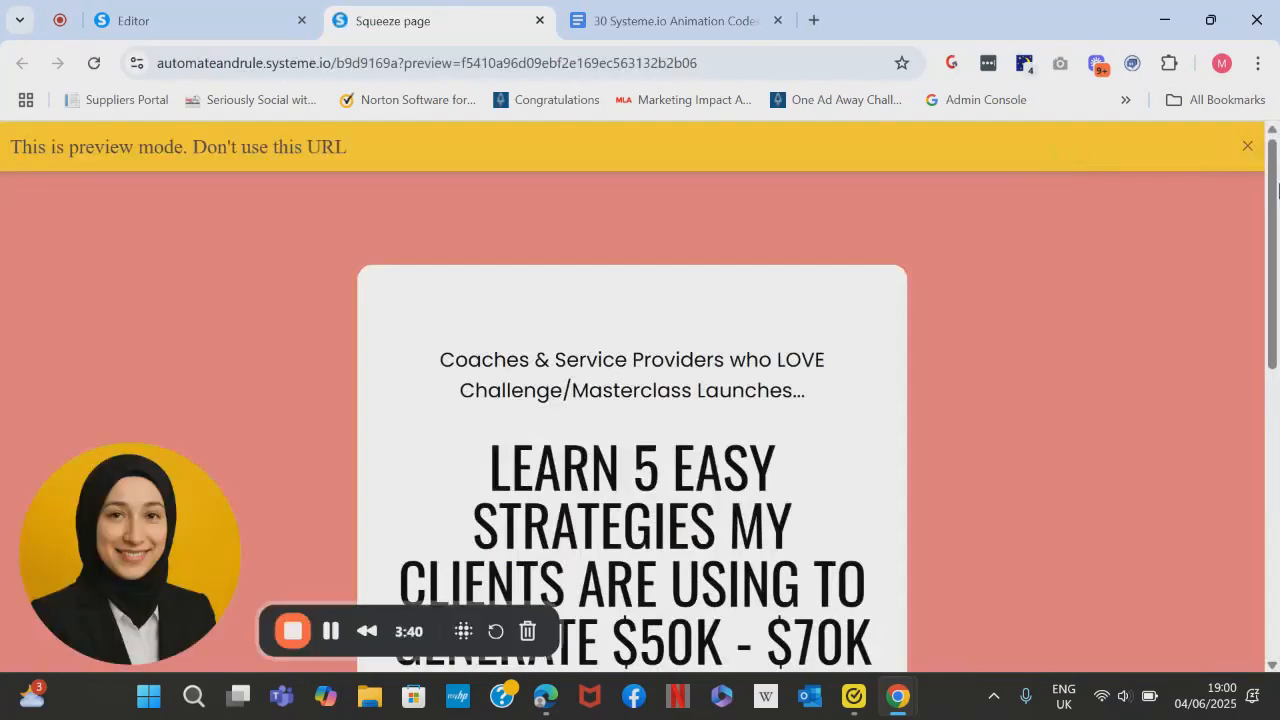
drag(1278, 190, 1278, 437)
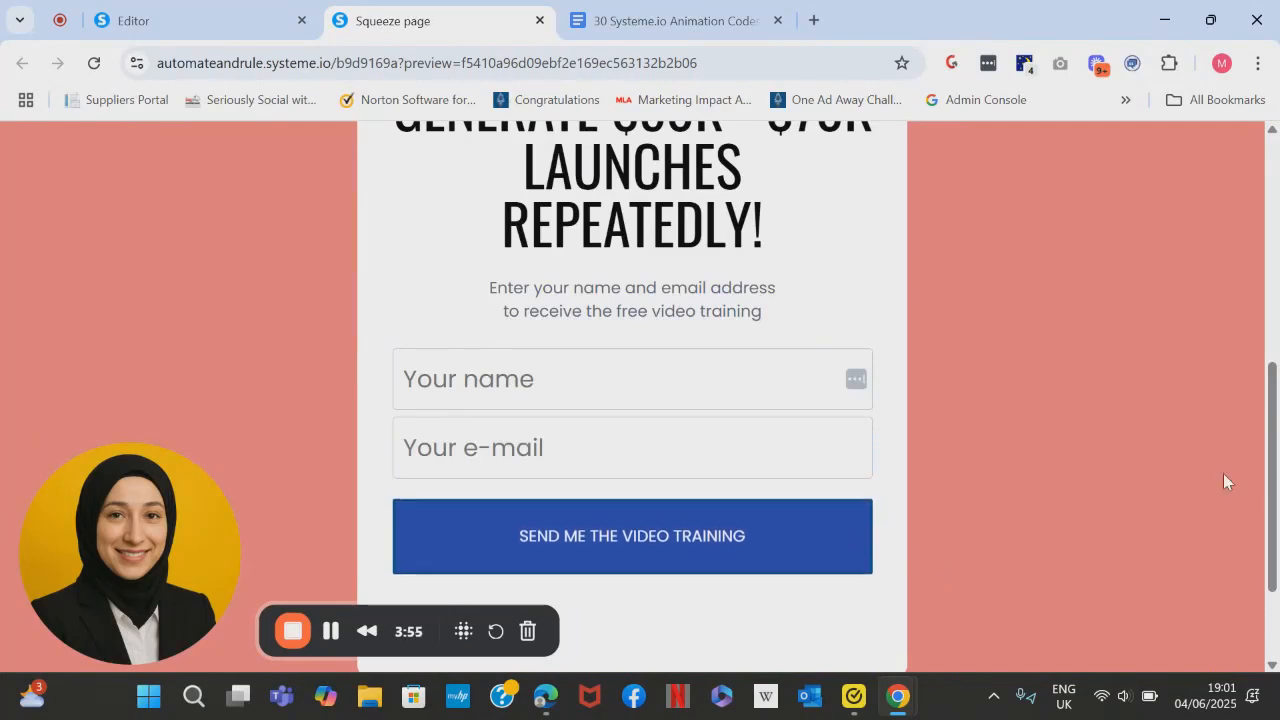
- Return to the page editor and move the Raw HTML element from below the "SEND ME THE VIDEO TRAINING" button to directly beneath the headline
scroll(1276, 490, up, 3)
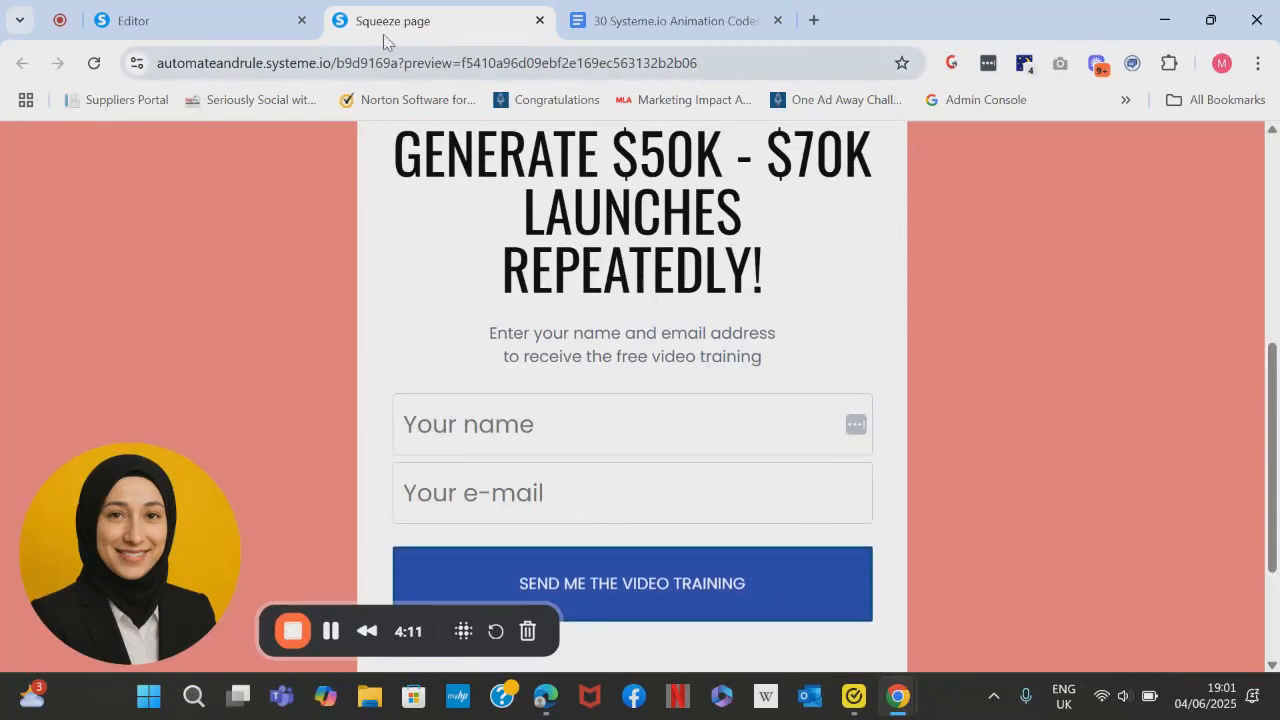
click(255, 21)
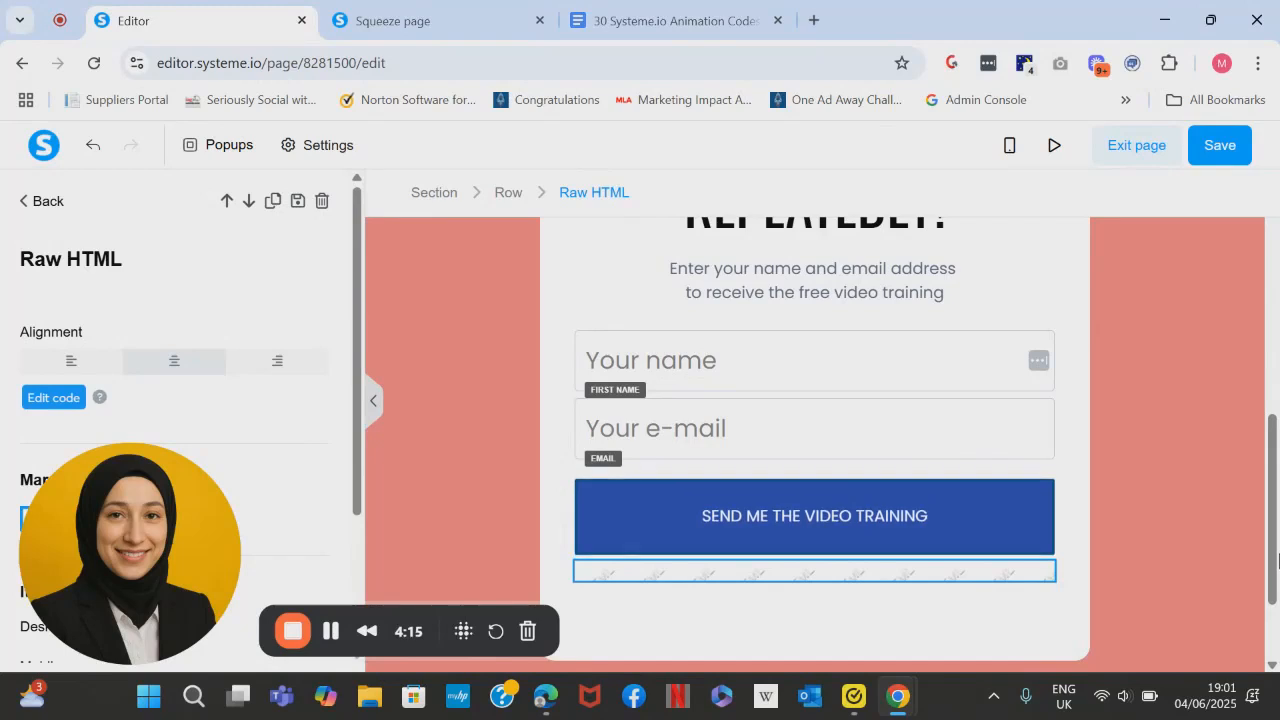
click(1182, 563)
click(1068, 597)
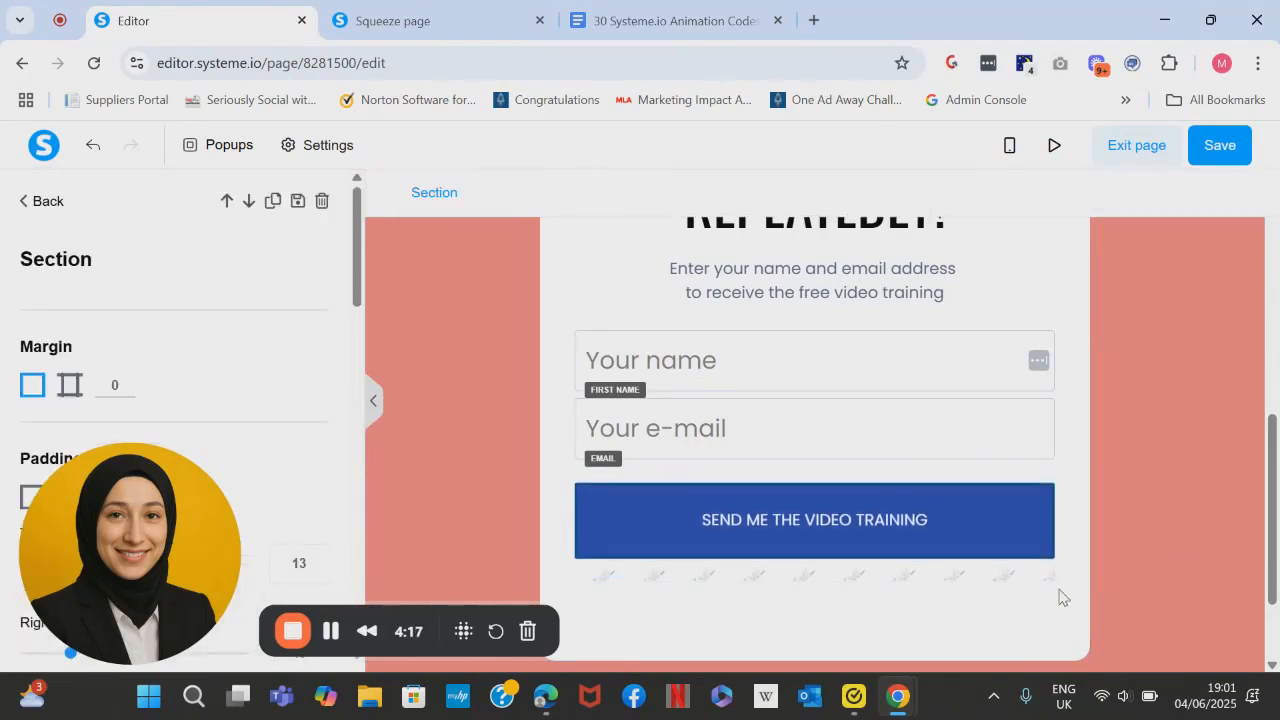
click(1025, 556)
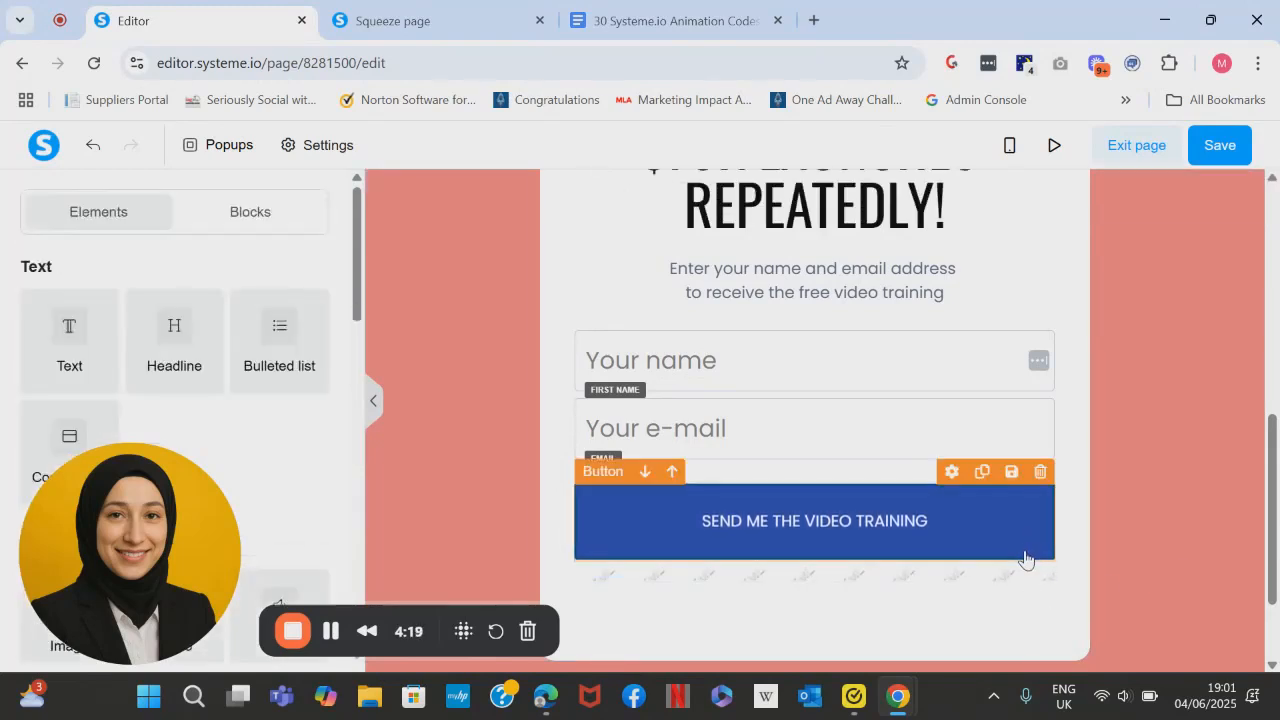
click(1033, 576)
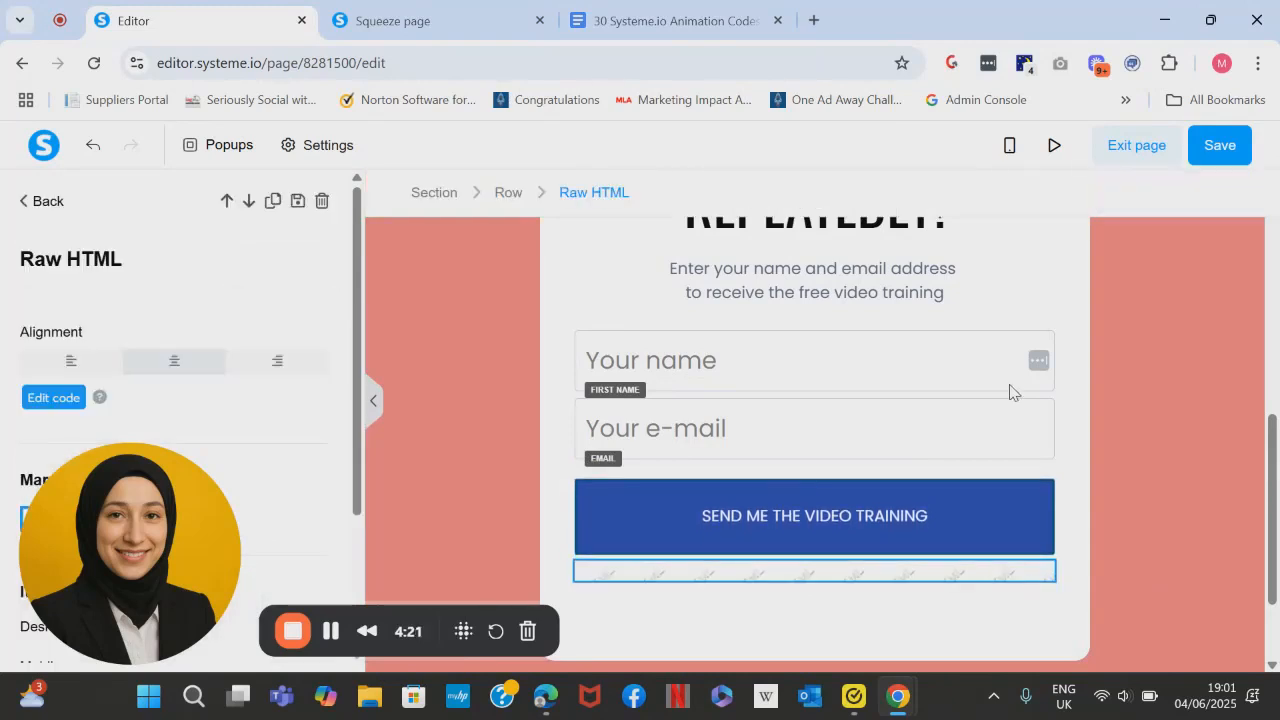
click(1010, 388)
drag(956, 574, 943, 242)
- Copy the ID attribute from the settings of the "LEARN 5 EASY STRATEGIES" headline text
drag(1274, 430, 1037, 331)
click(867, 317)
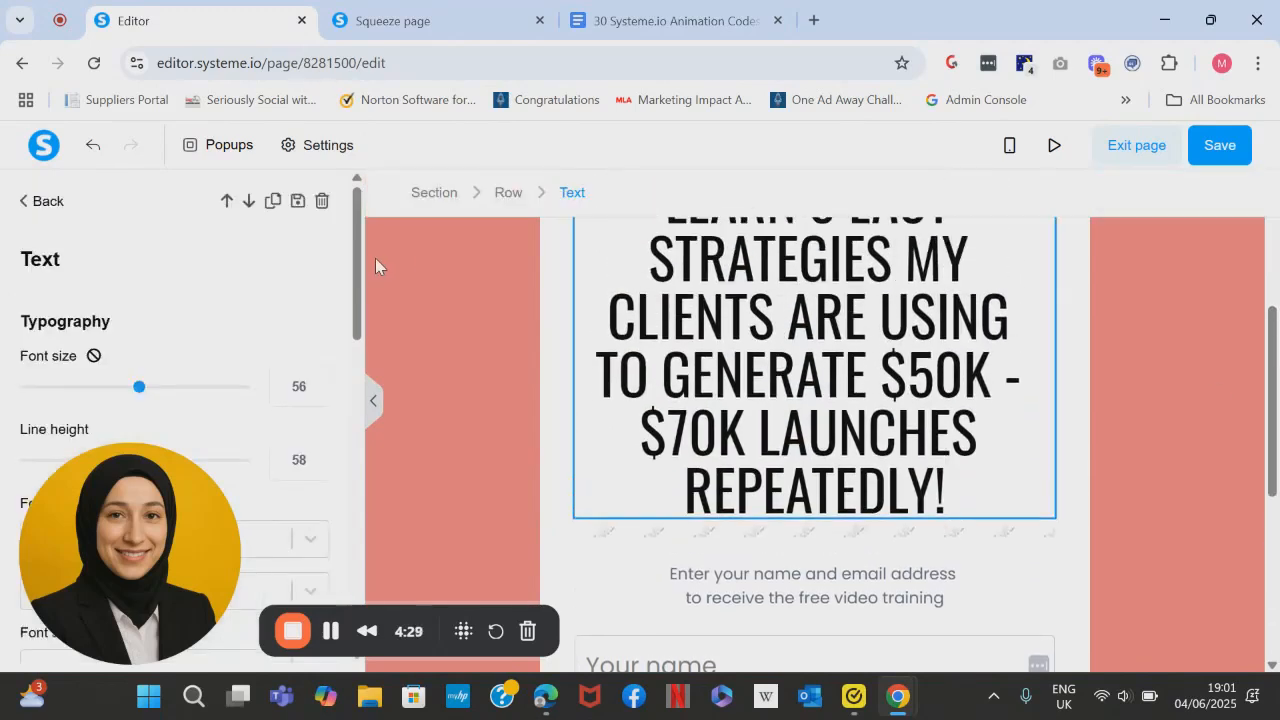
drag(360, 258, 389, 630)
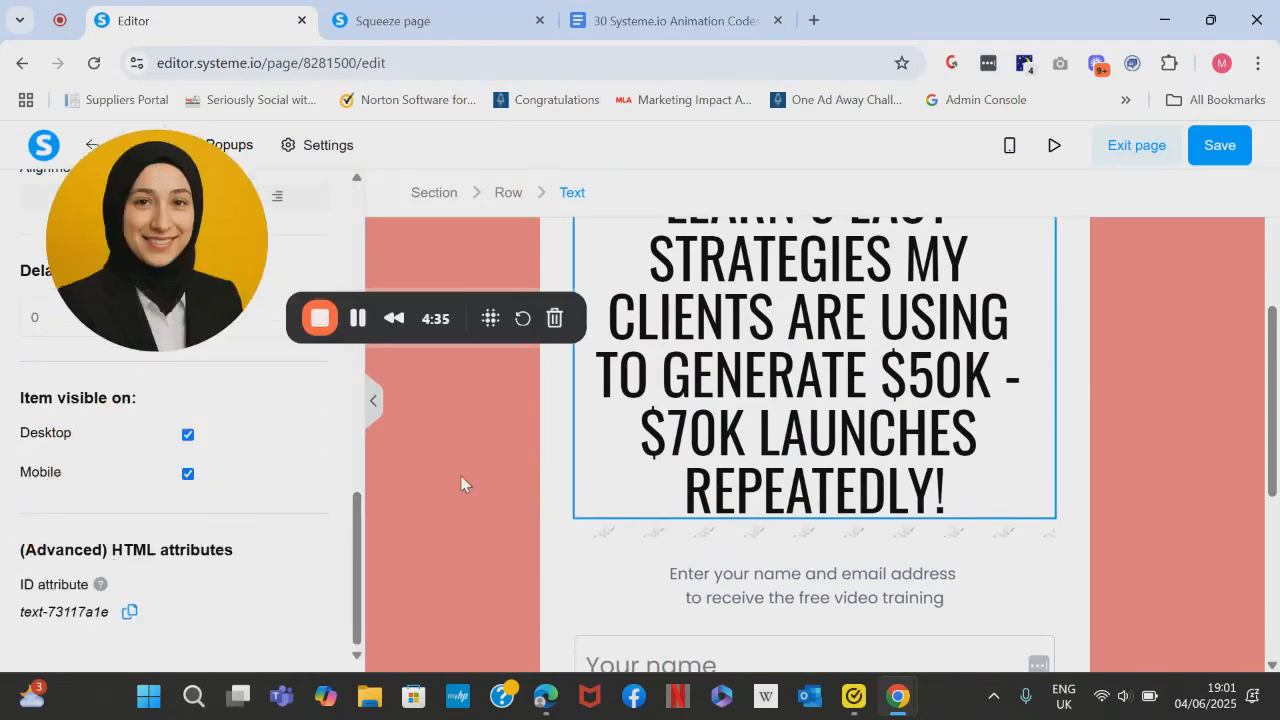
- Replace the button ID after the # in the Raw HTML element's code with text-73117a1e and save the HTML changes
click(710, 539)
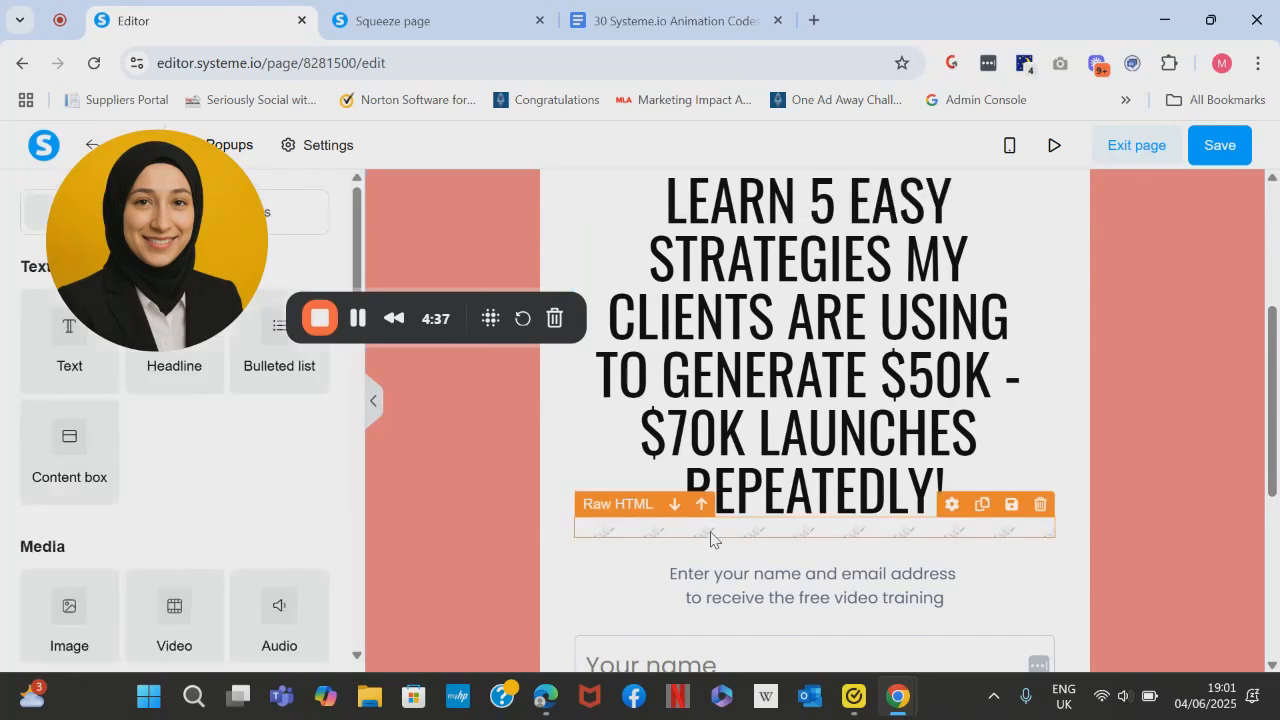
drag(187, 270, 140, 617)
click(52, 396)
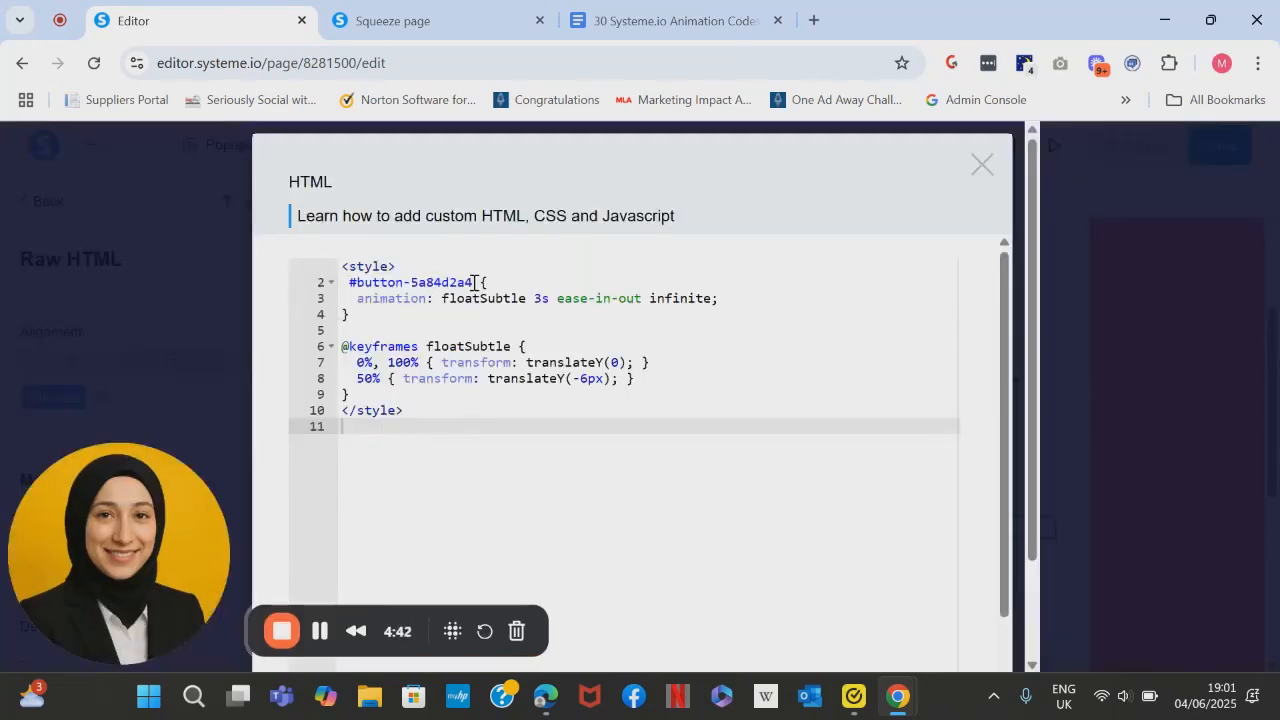
drag(474, 282, 376, 283)
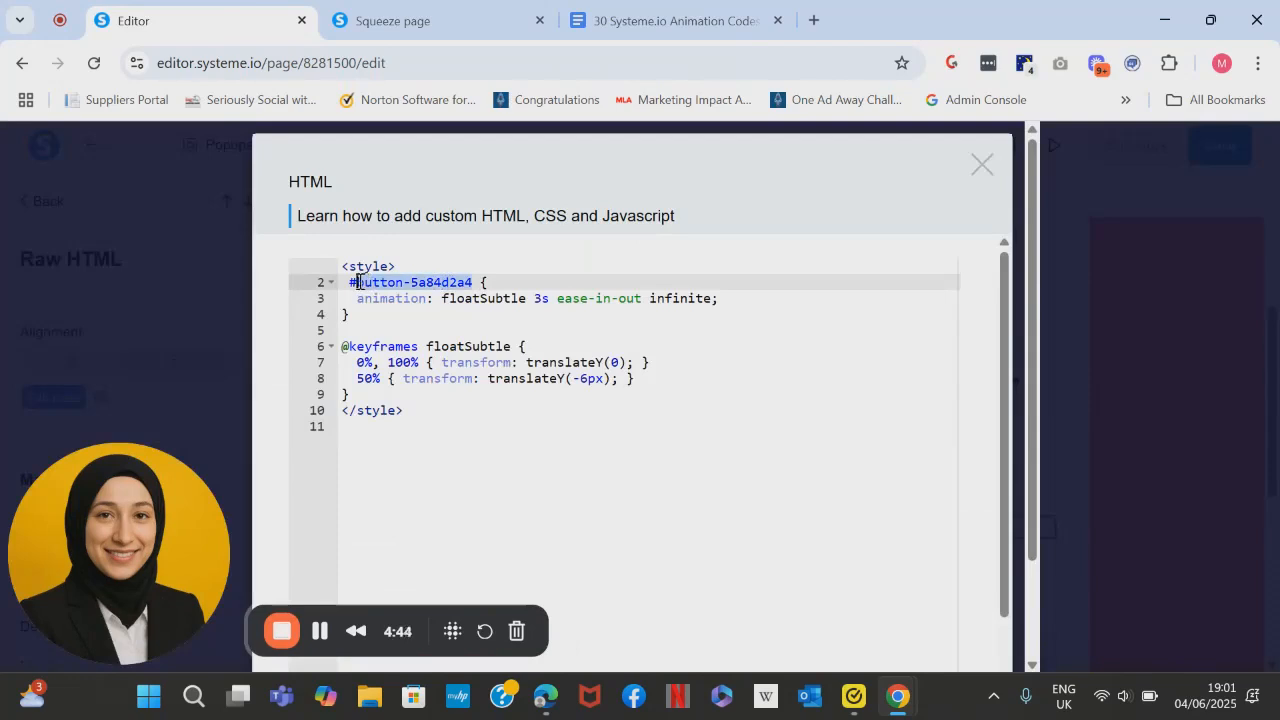
text(text-73117a1e)
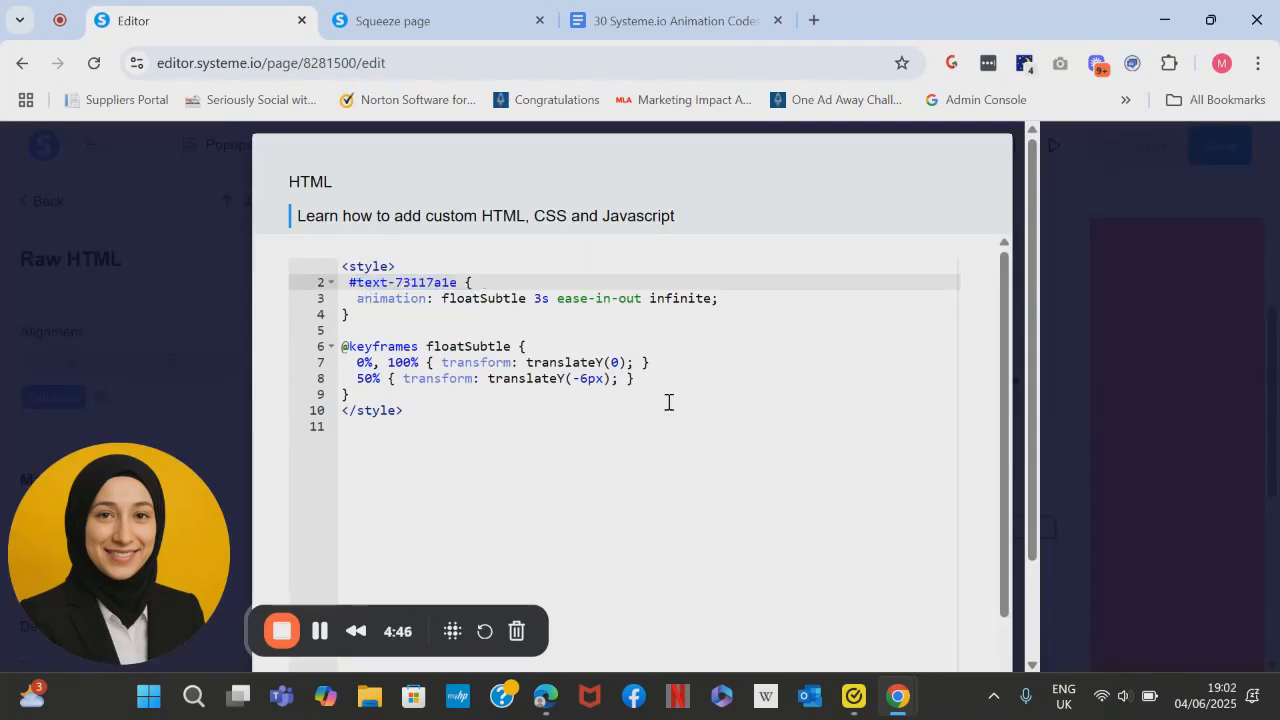
scroll(1010, 637, down, 2)
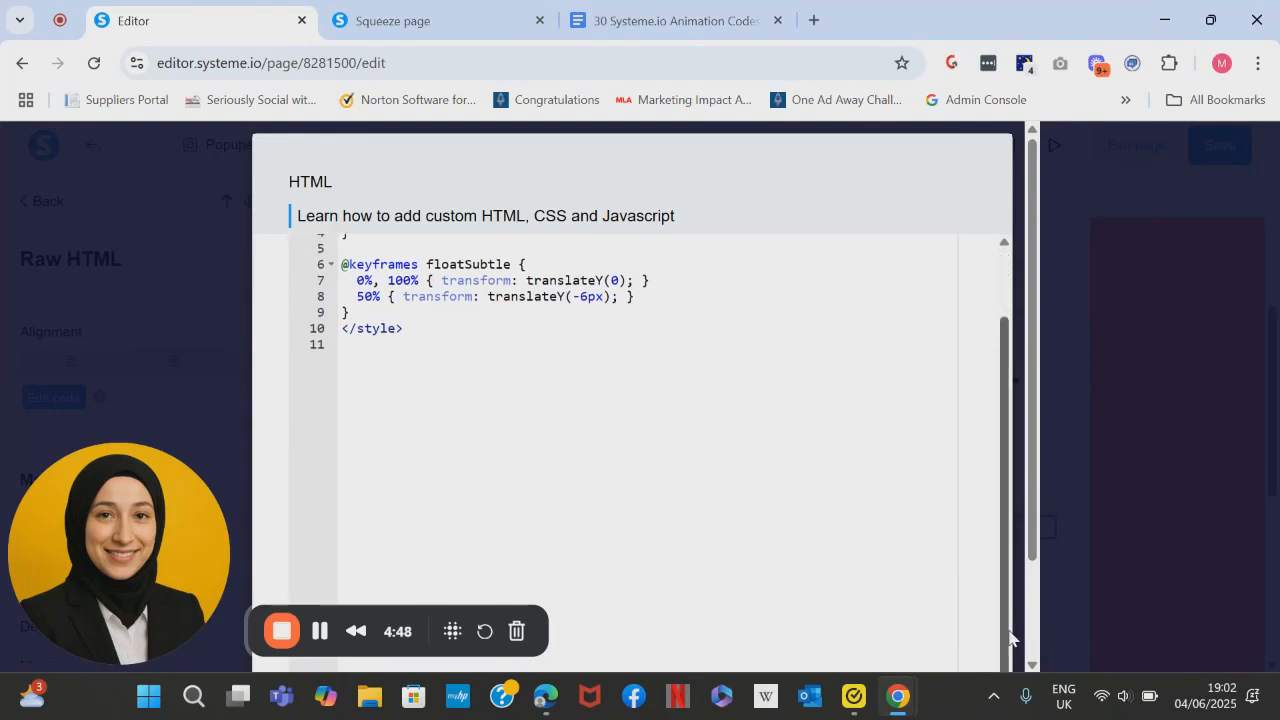
scroll(1030, 643, down, 3)
click(940, 628)
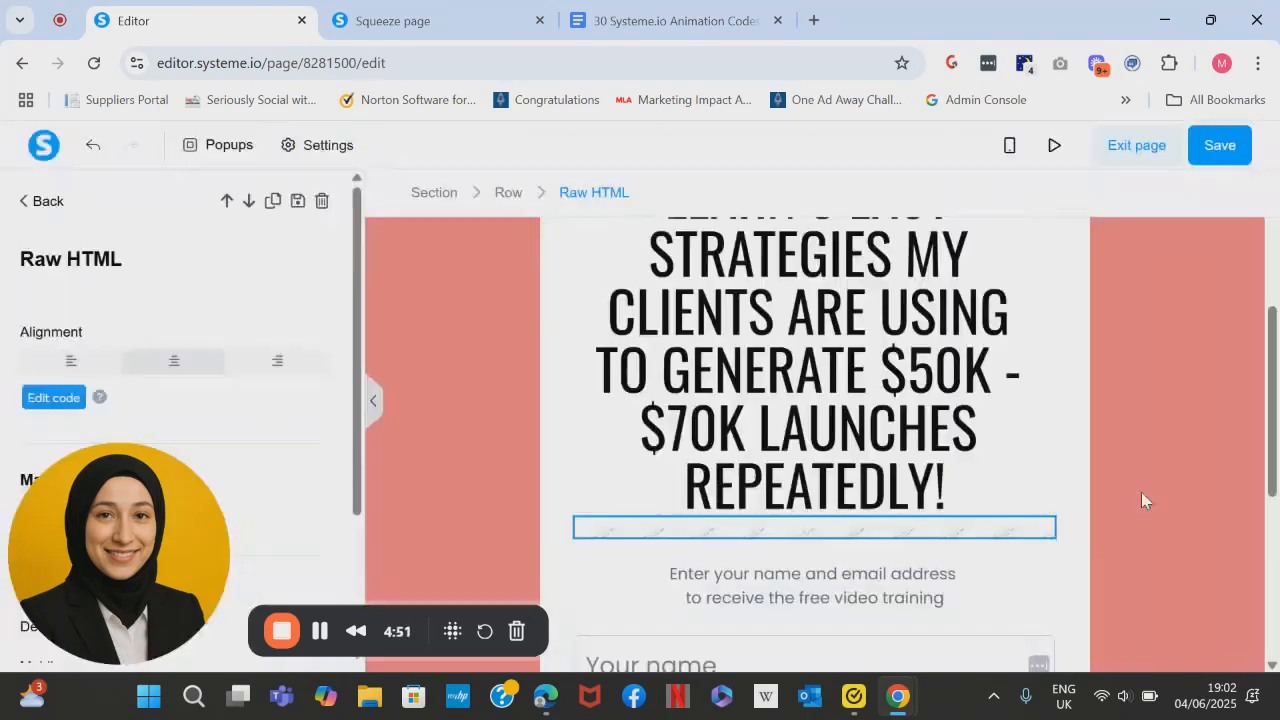
click(1141, 492)
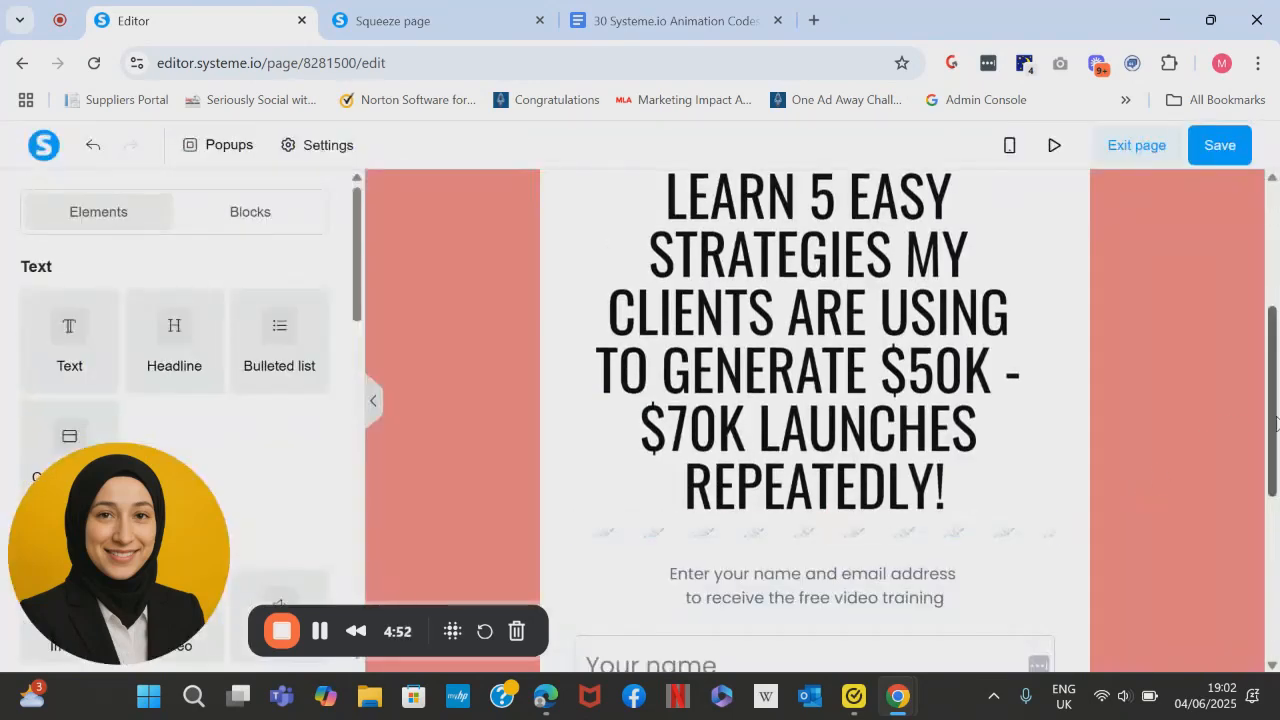
scroll(1276, 424, up, 1)
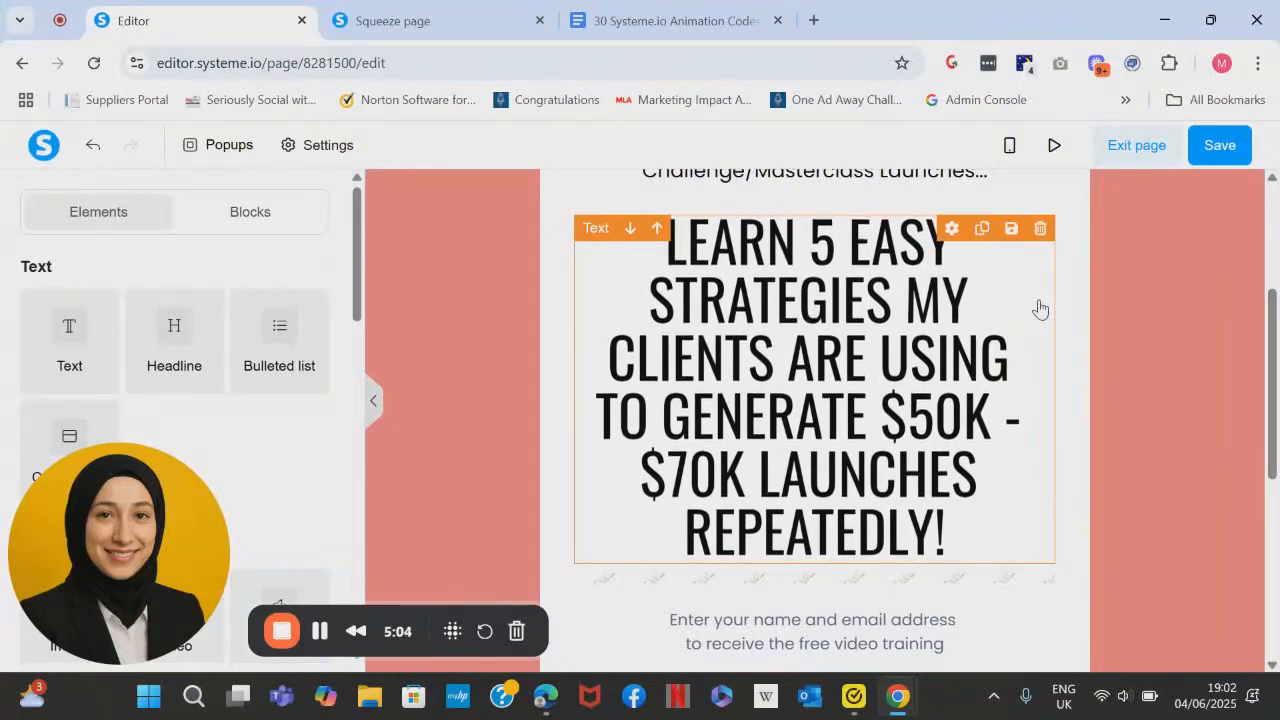
- Look through the floating button code and the preceding animations in the 30 Systeme.io Animation Codes document, and return to the page editor
click(678, 20)
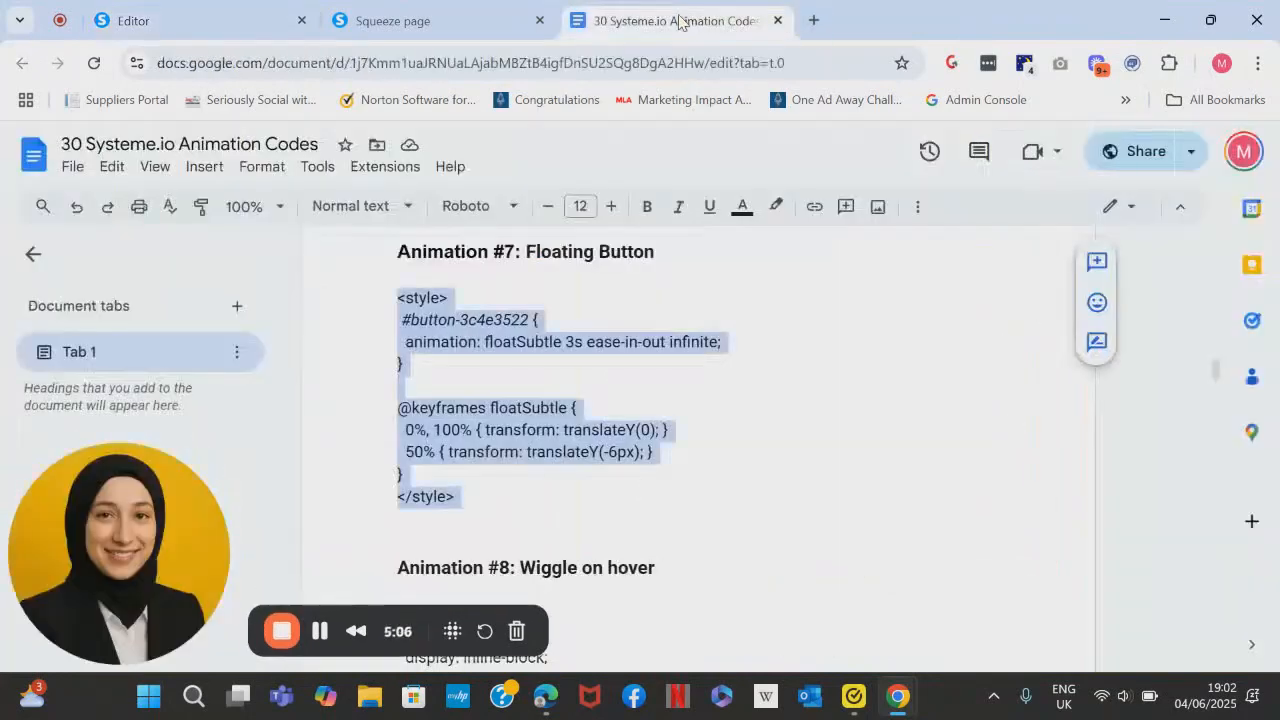
click(753, 262)
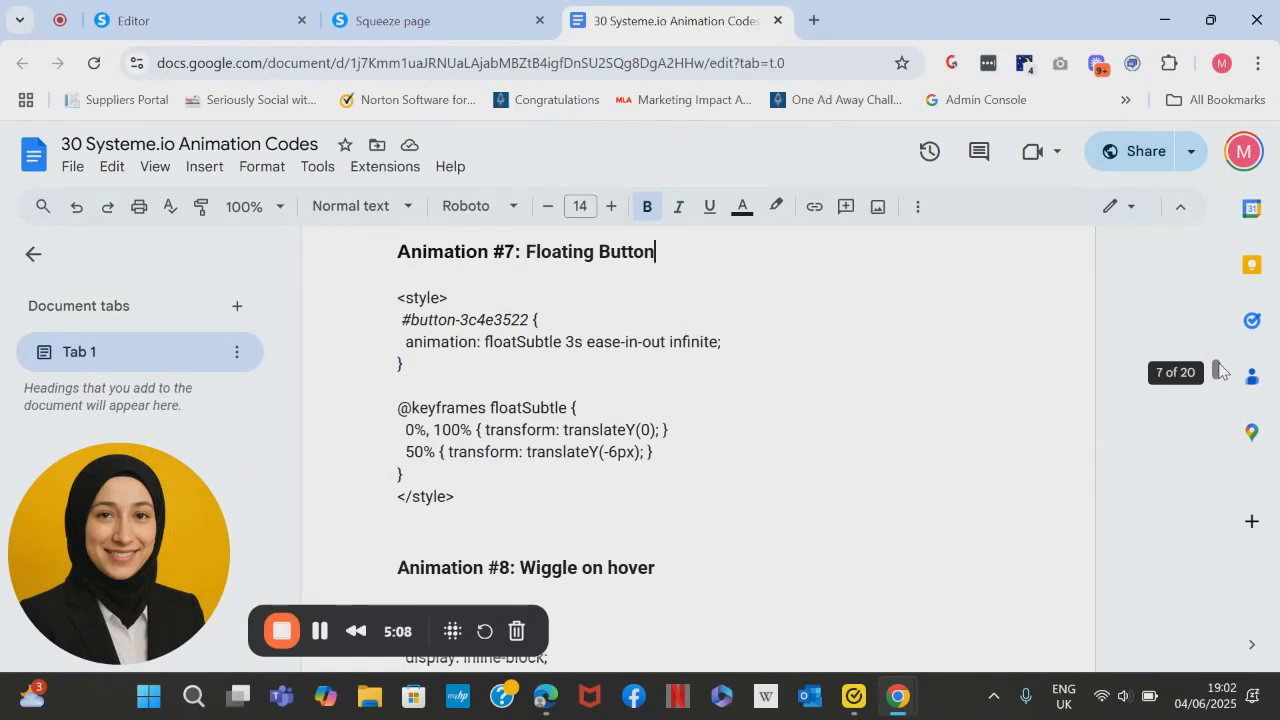
drag(1219, 370, 1231, 308)
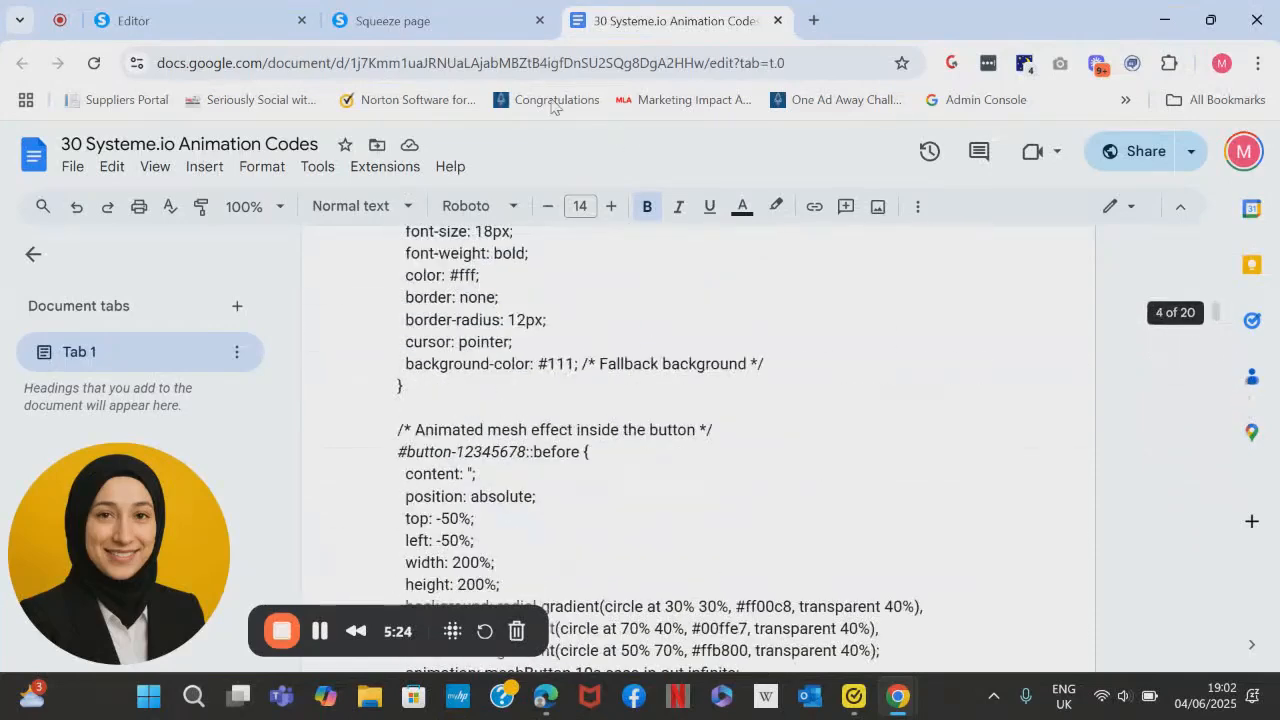
click(400, 20)
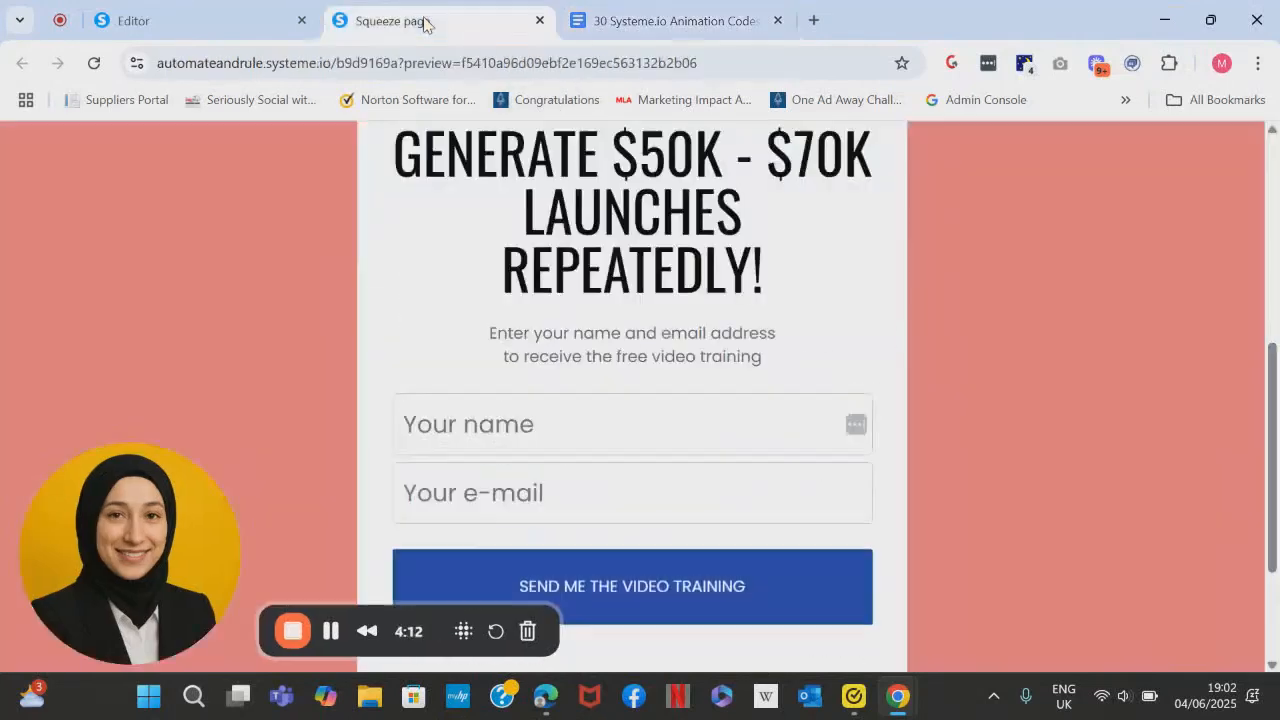
click(255, 24)
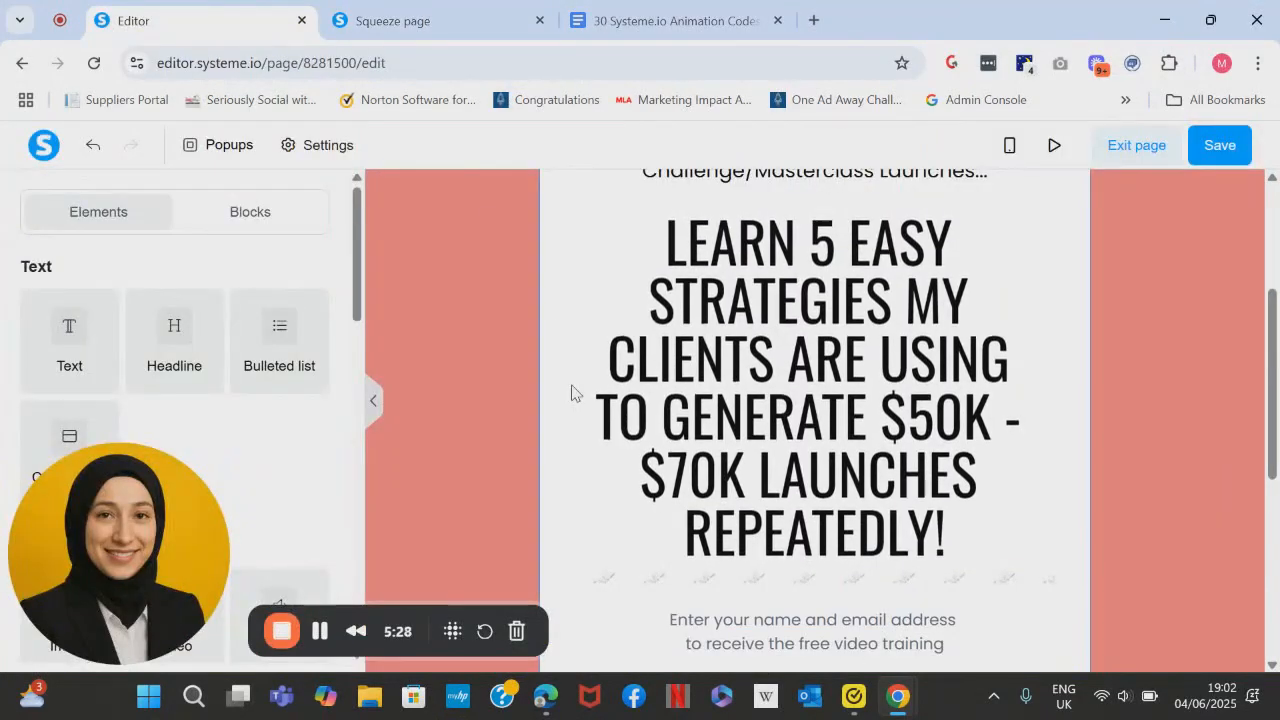